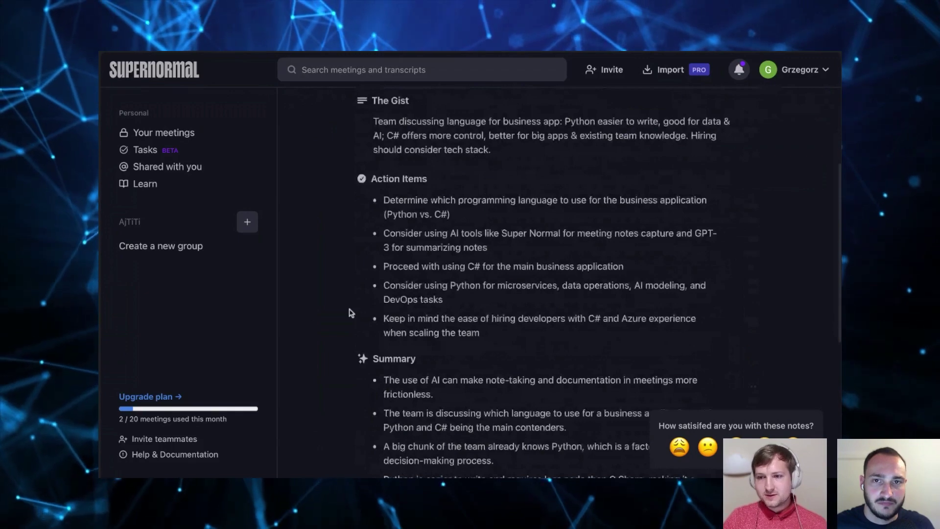
Read through the Action Items and Summary sections of the meeting notes
scroll(382, 310, "down", 1)
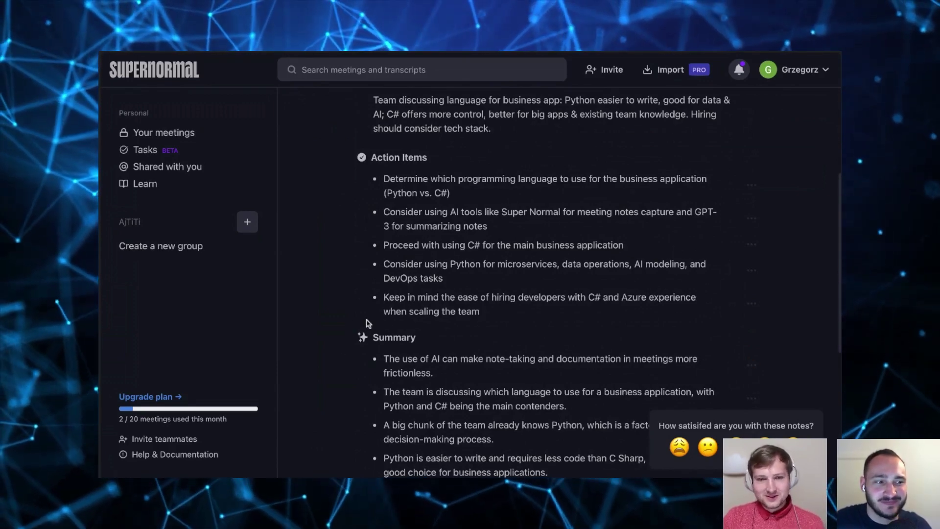
scroll(369, 323, "down", 5)
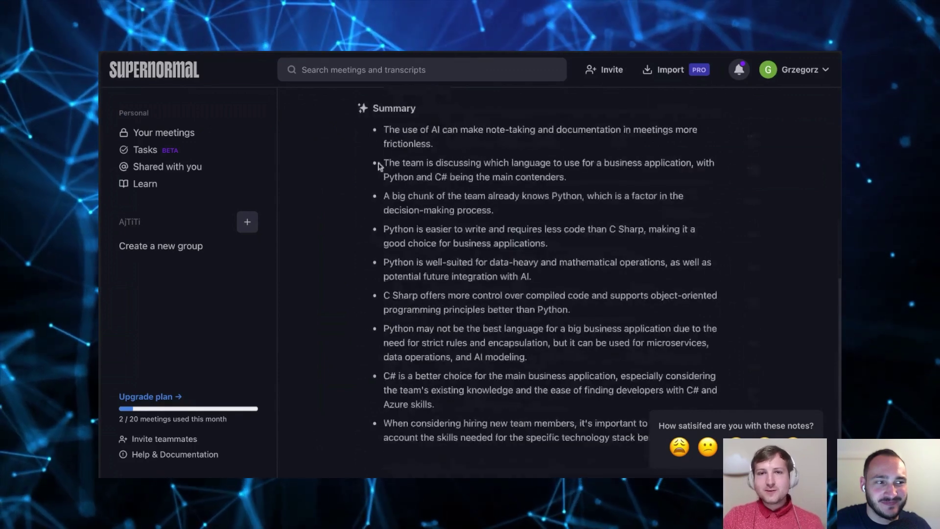
scroll(325, 269, "up", 1)
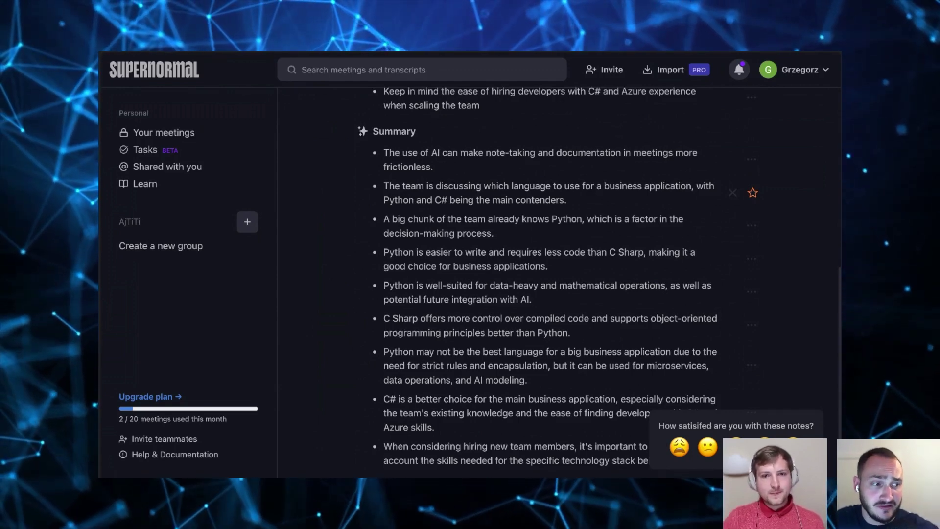
scroll(385, 158, "up", 6)
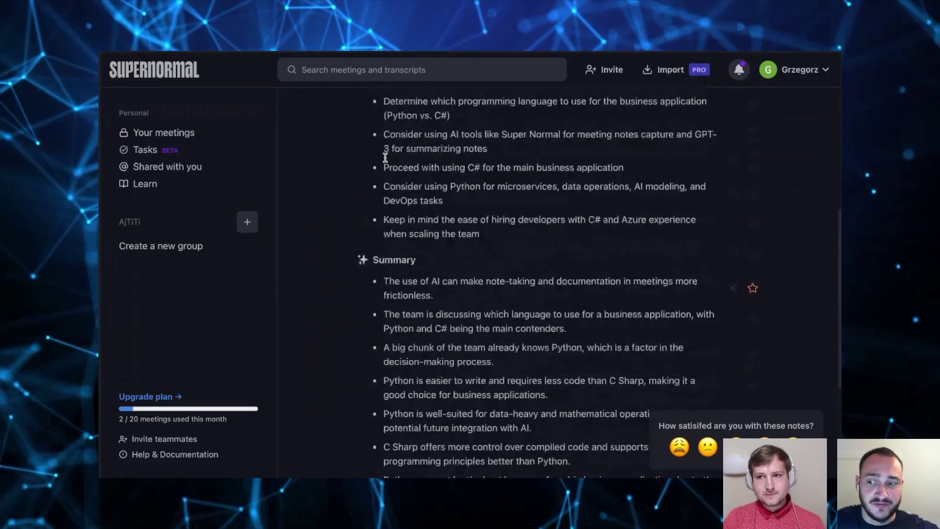
scroll(543, 284, "down", 4)
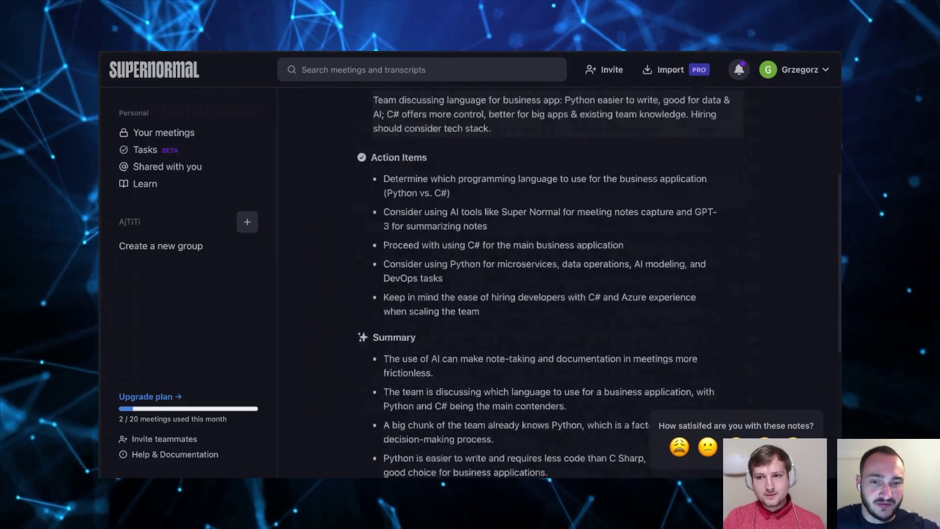
scroll(544, 284, "down", 2)
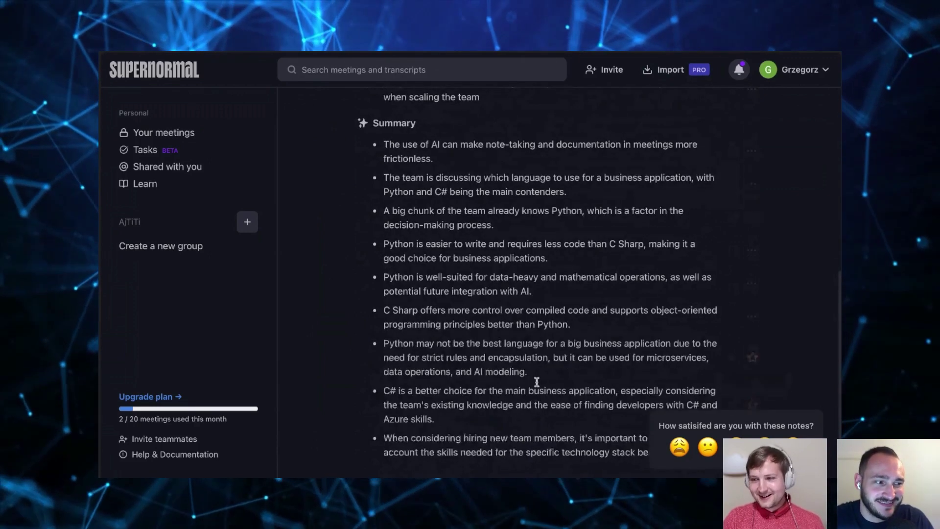
scroll(377, 348, "down", 1)
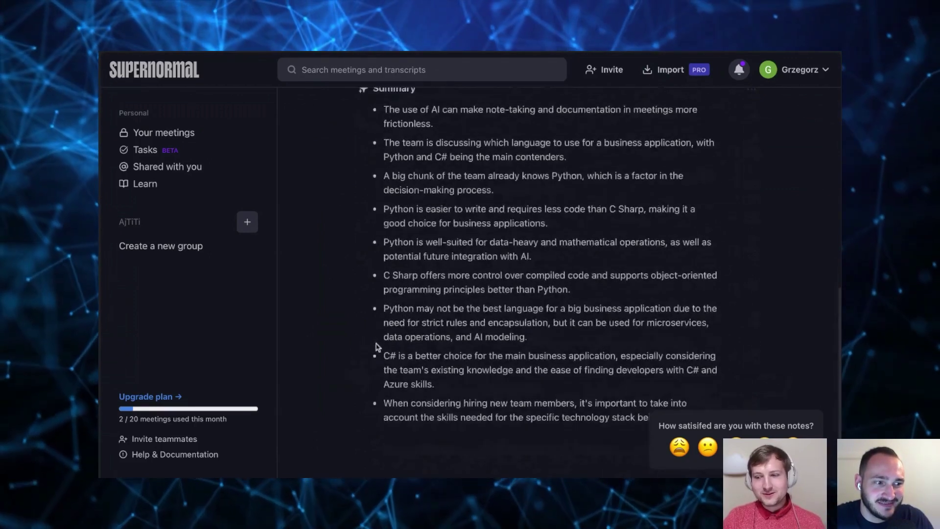
scroll(482, 372, "down", 1)
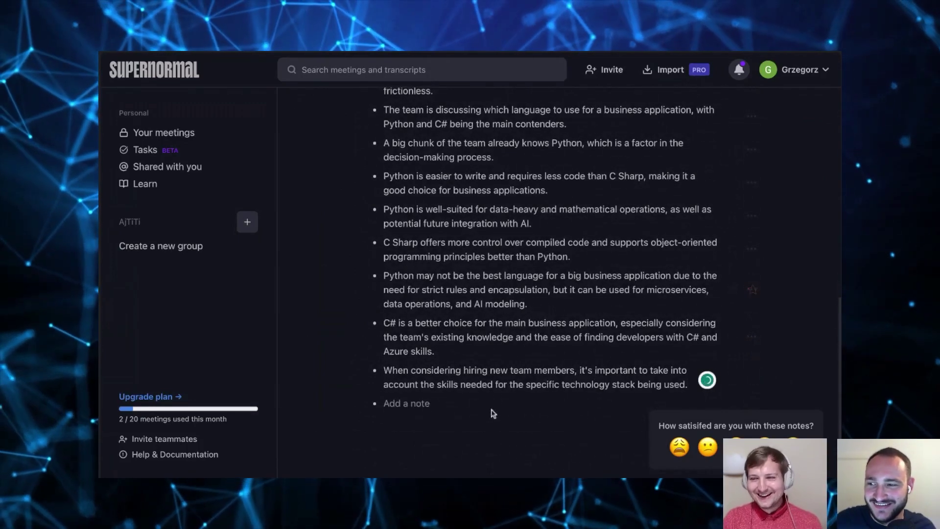
Select and copy the whole Summary section of the meeting notes, from its heading through the last bullet
triple_click(504, 377)
scroll(478, 304, "up", 6)
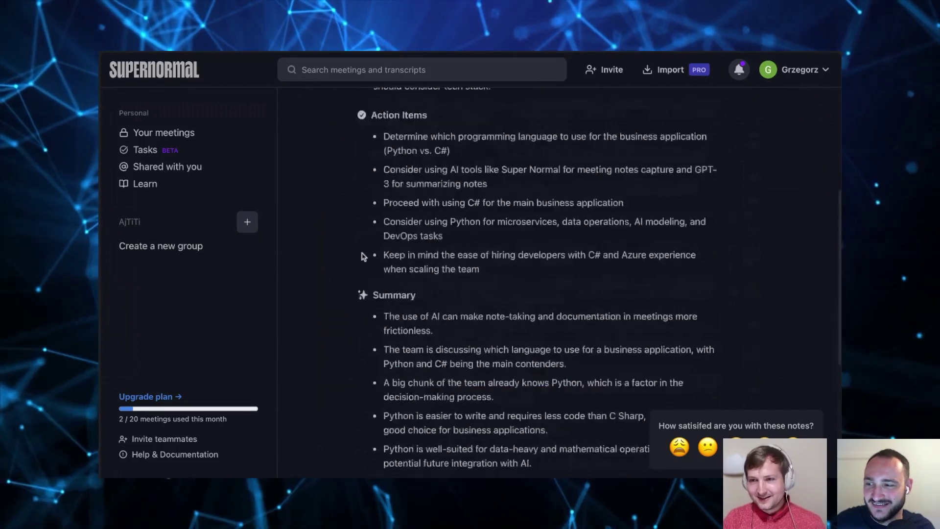
triple_click(384, 340)
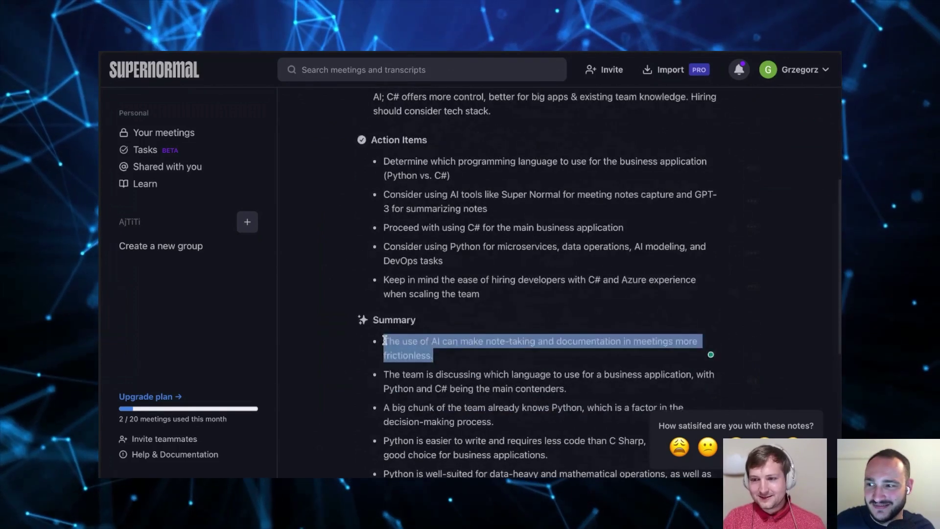
scroll(385, 340, "down", 6)
scroll(489, 358, "up", 1)
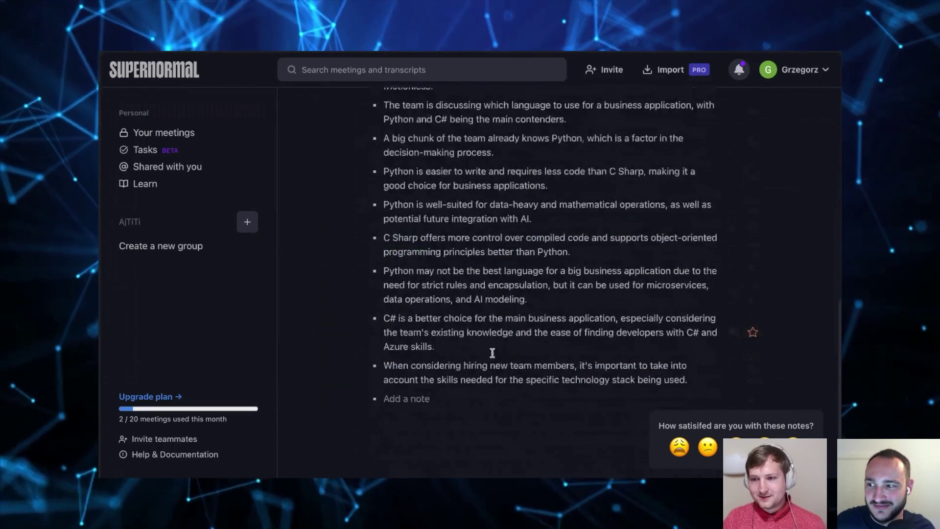
triple_click(494, 342)
left_click(495, 262)
scroll(494, 262, "up", 6)
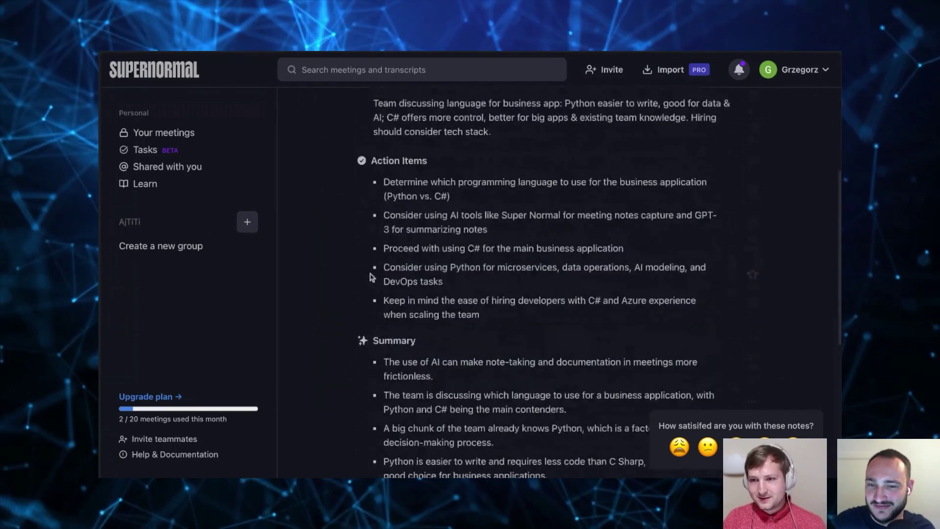
left_click_drag(375, 339, 689, 397)
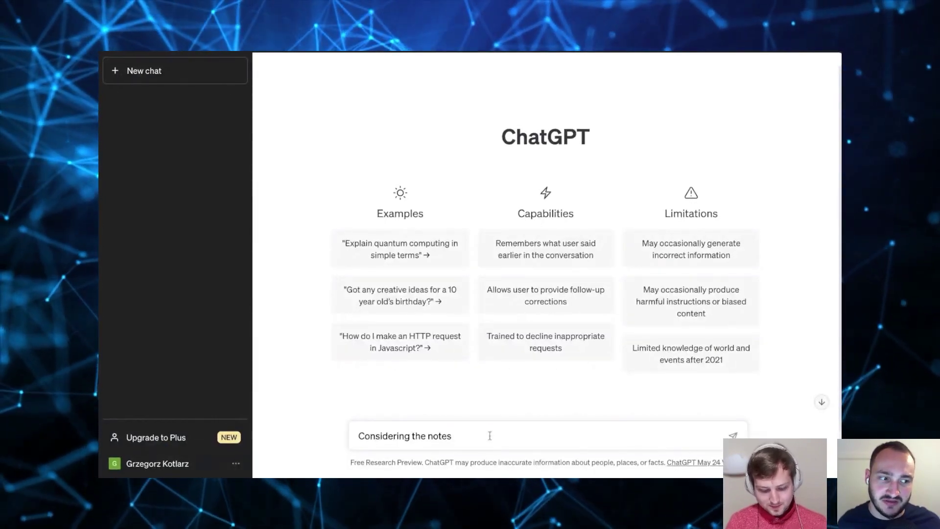
In ChatGPT, complete the prompt "Considering the notes below, please prepare the architecture decision records for me." and paste the copied summary beneath it
type("below, please")
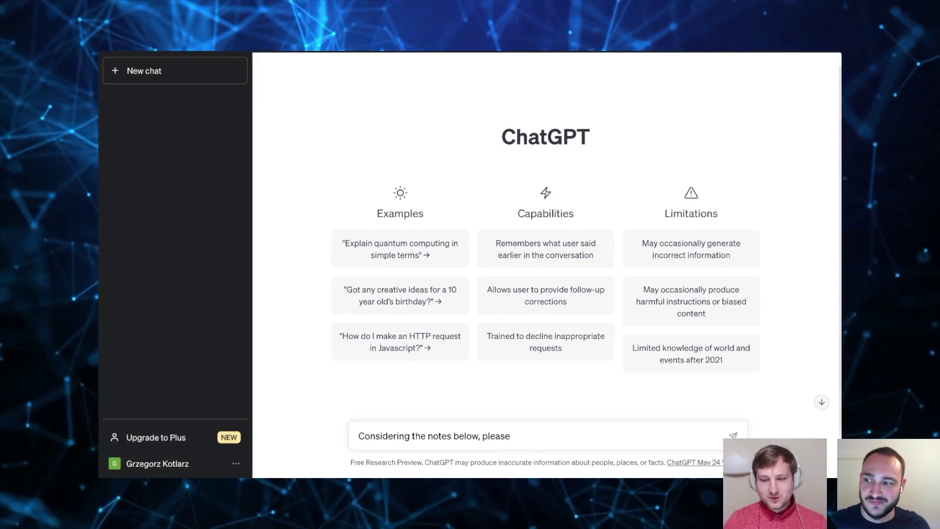
type("prepare the arc")
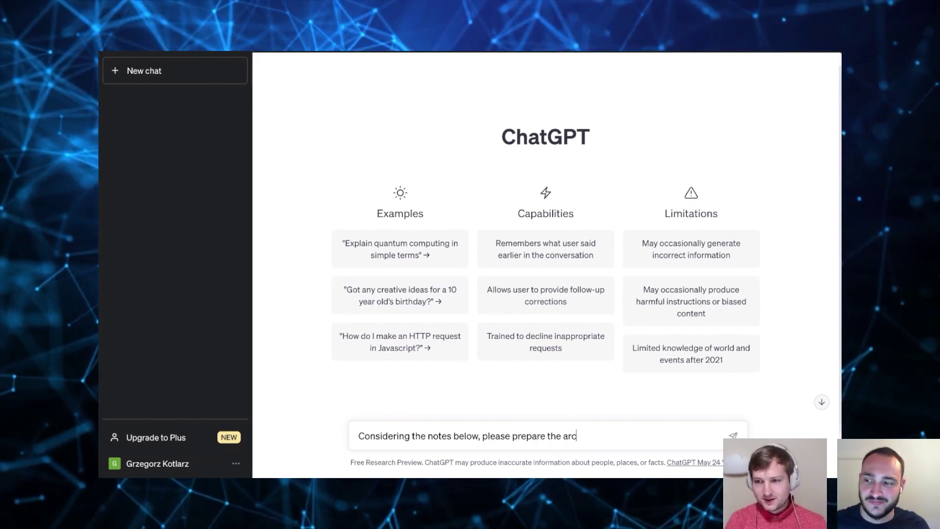
type("hitecture decision ")
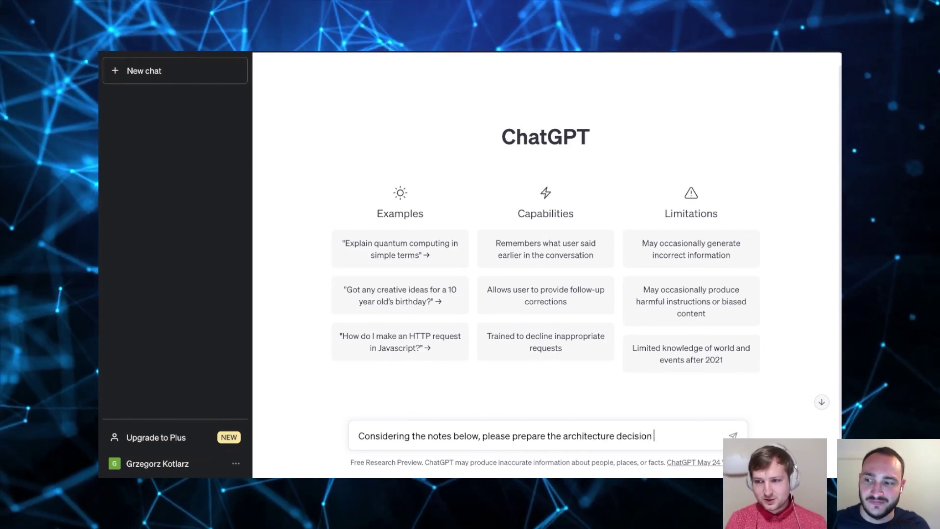
type("records for me.")
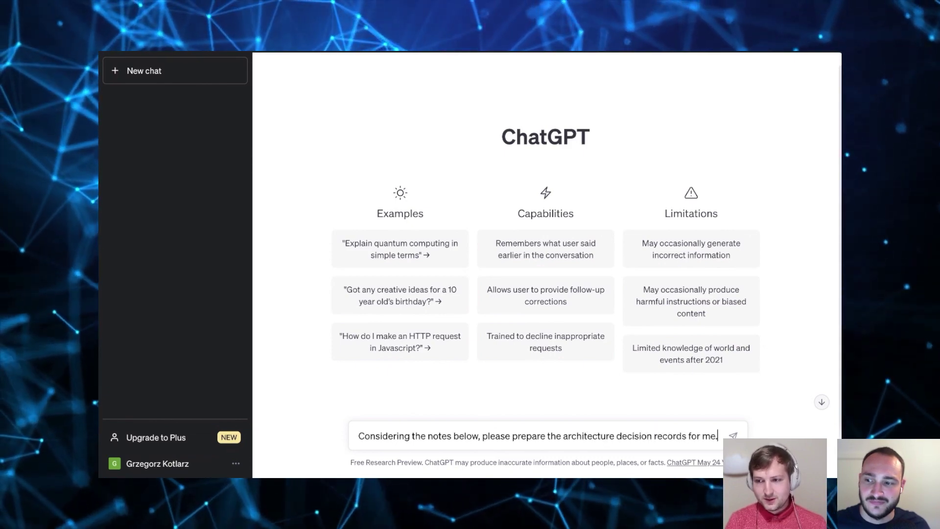
key("shift+Return")
key("ctrl+v")
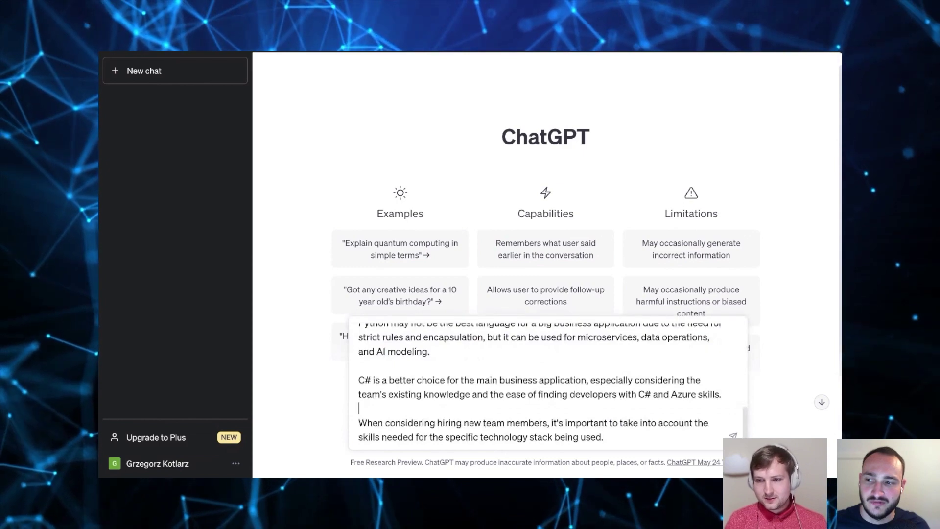
Change "records" to "record" in the prompt's first sentence, add a line break before the pasted summary, and send the prompt
key("Up")
key("Up")
key("Up")
key("Up")
key("Up")
key("Up")
key("Up")
key("Up")
key("Up")
key("Up")
key("Up")
key("Up")
key("Up")
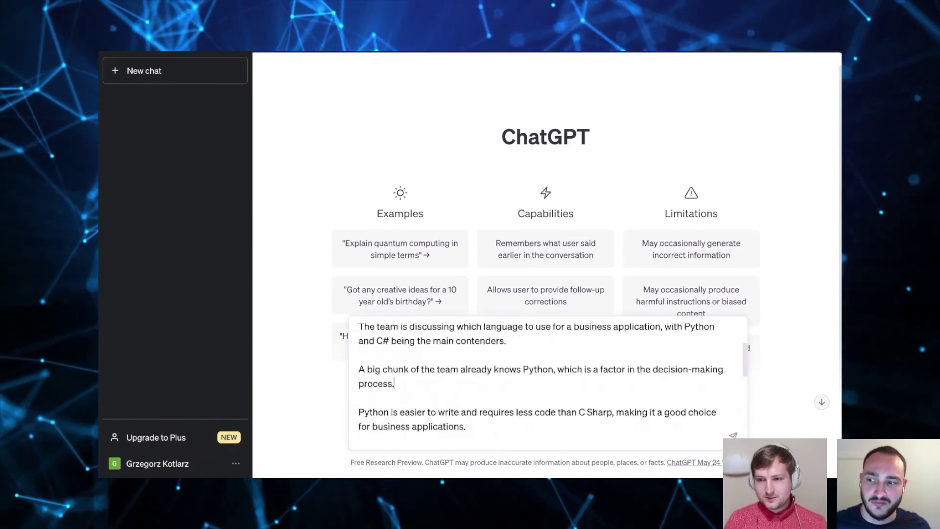
key("Up")
key("Up")
key("Up")
key("Up")
key("Up")
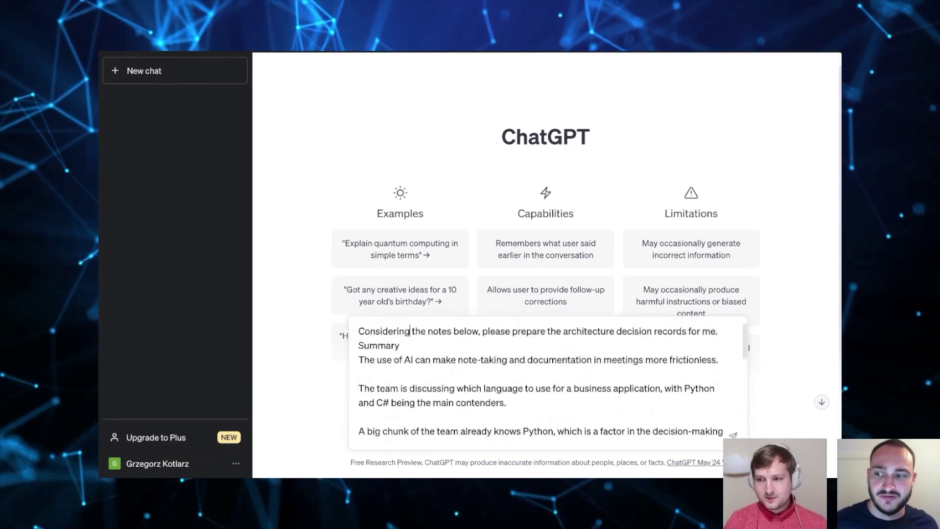
key("alt+Right")
key("alt+Right")
key("alt+Right")
key("alt+Right")
key("alt+Right")
key("alt+Right")
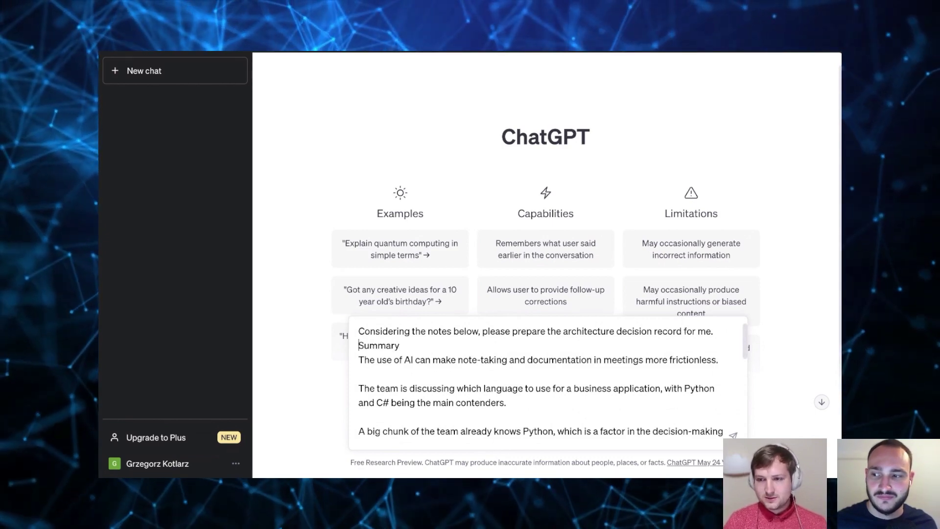
key("shift+Return")
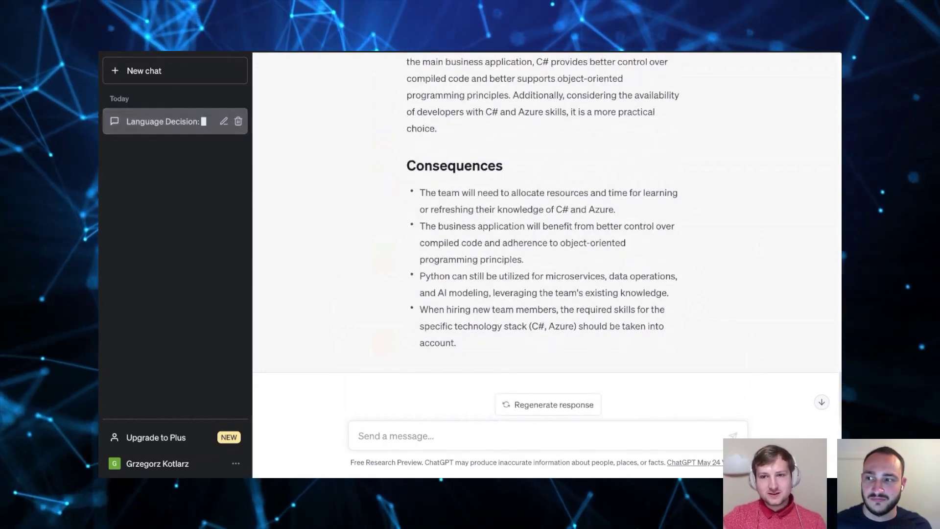
Read the generated Architecture Decision Record from the Decision section through the Consequences
scroll(556, 233, "up", 15)
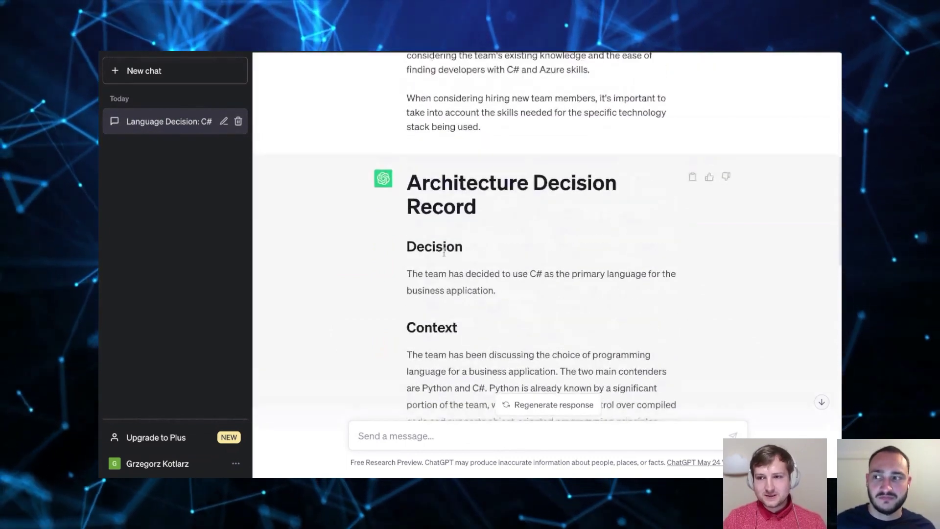
scroll(430, 272, "down", 3)
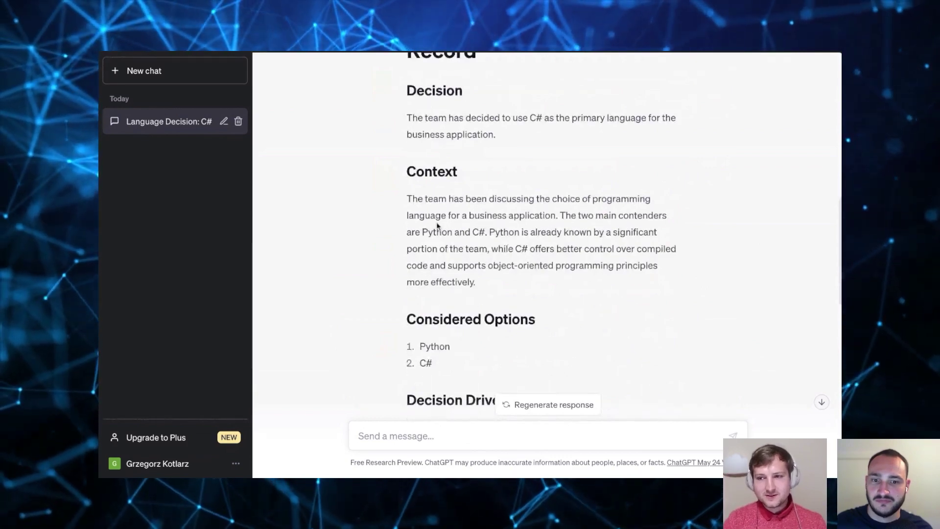
scroll(453, 303, "down", 3)
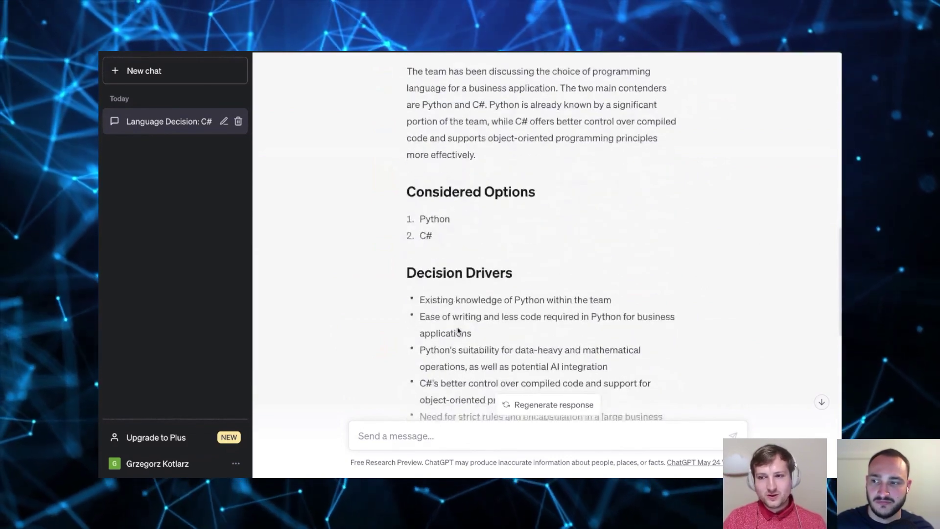
scroll(455, 328, "down", 7)
scroll(458, 357, "down", 3)
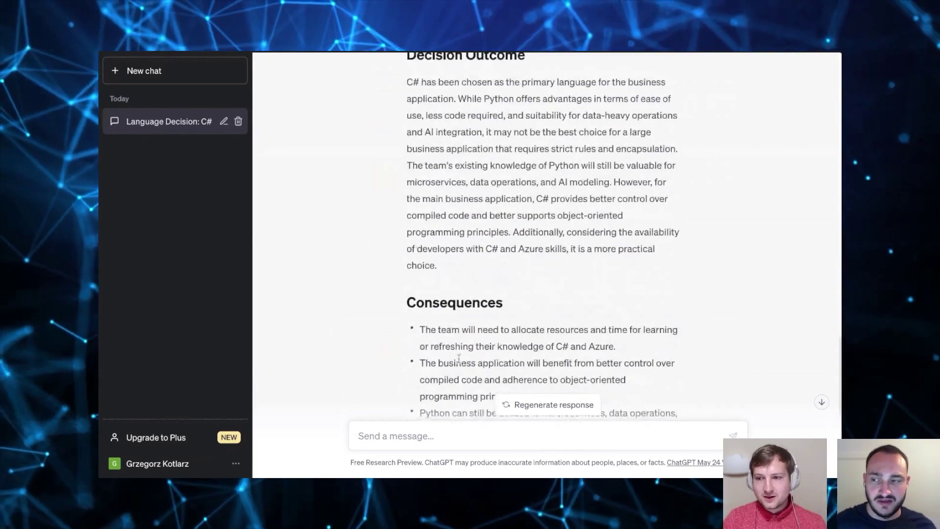
scroll(496, 286, "up", 2)
Re-examine the Decision, Context, Considered Options and Decision Drivers sections of the generated record
scroll(495, 285, "up", 12)
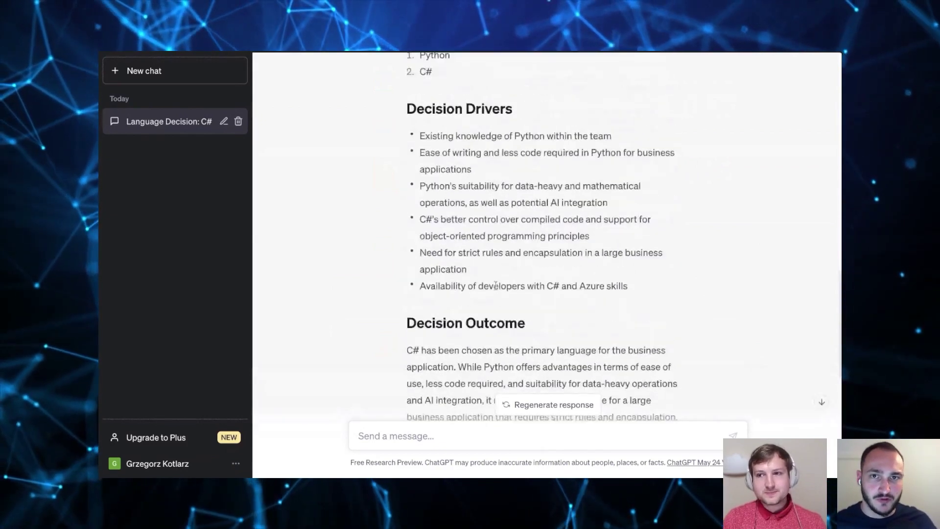
scroll(544, 235, "down", 1)
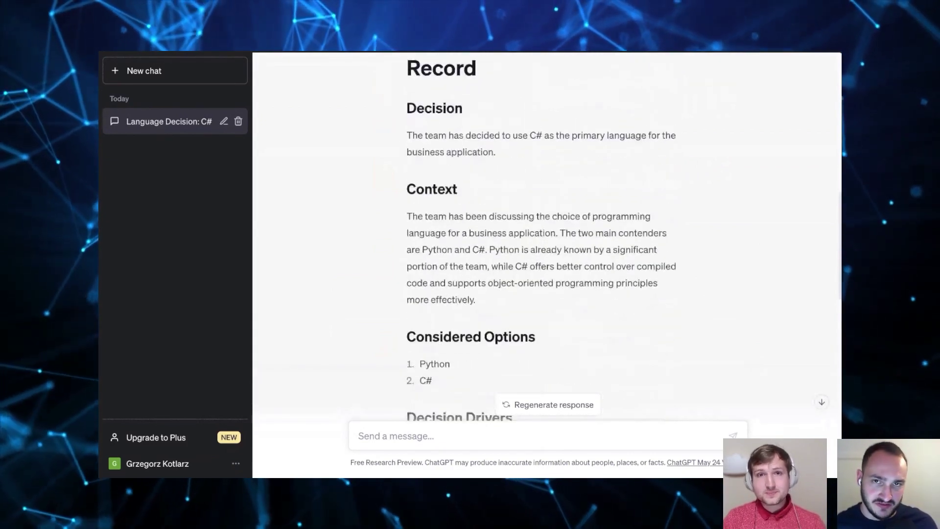
scroll(537, 222, "up", 2)
scroll(538, 223, "down", 2)
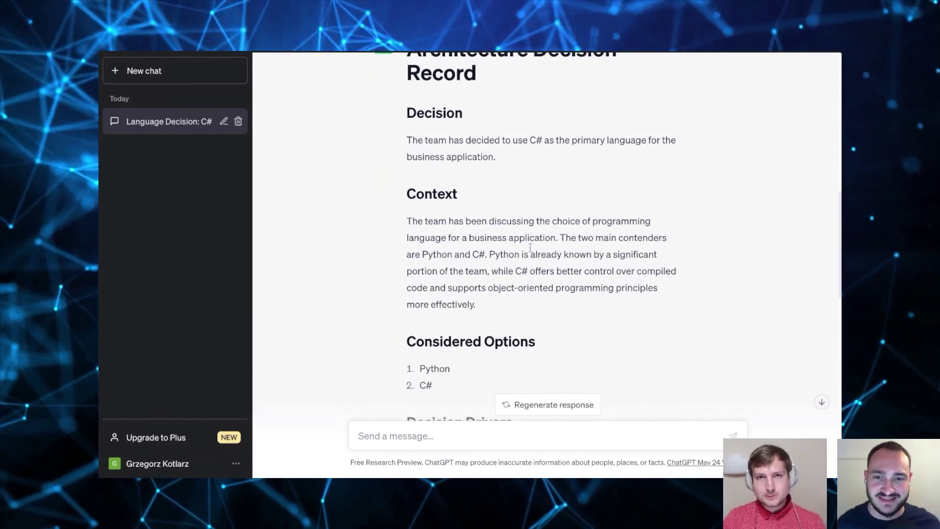
scroll(529, 248, "down", 1)
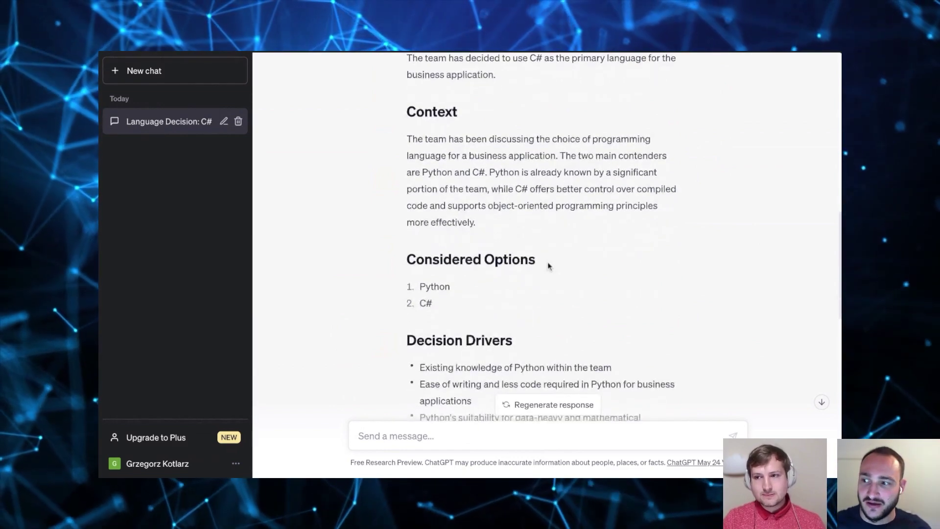
scroll(547, 264, "up", 1)
scroll(547, 264, "up", 1)
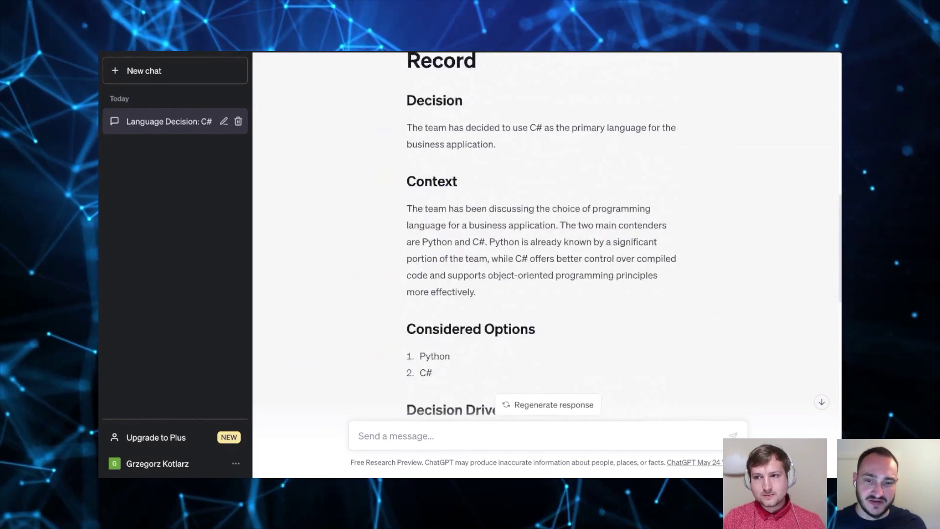
scroll(547, 265, "down", 2)
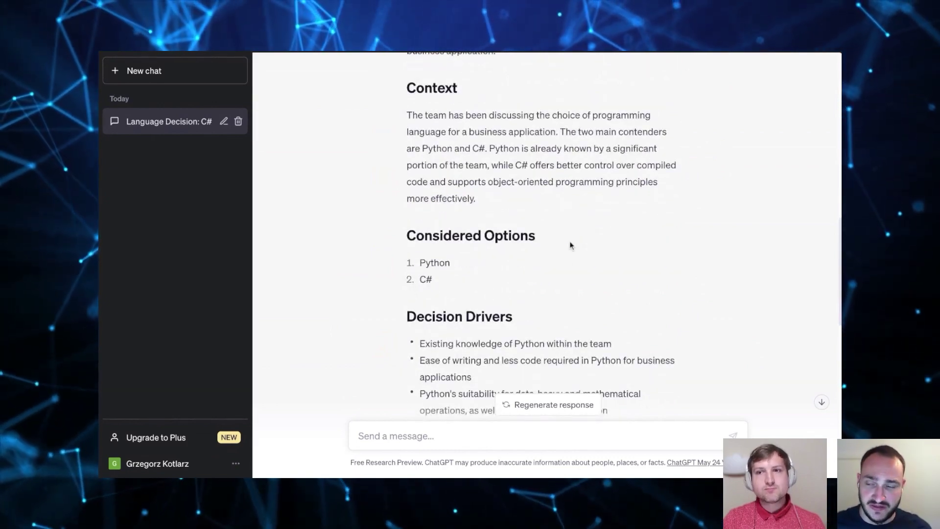
scroll(568, 245, "up", 3)
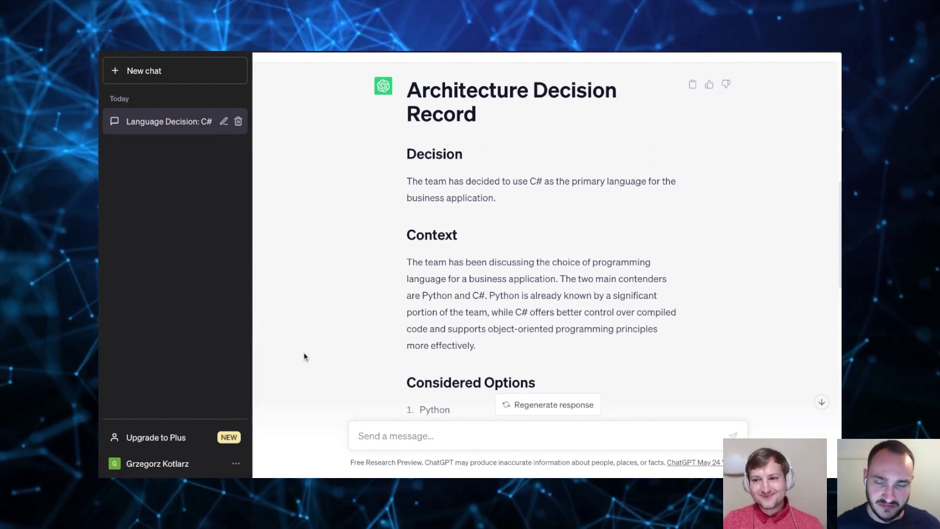
scroll(303, 351, "down", 1)
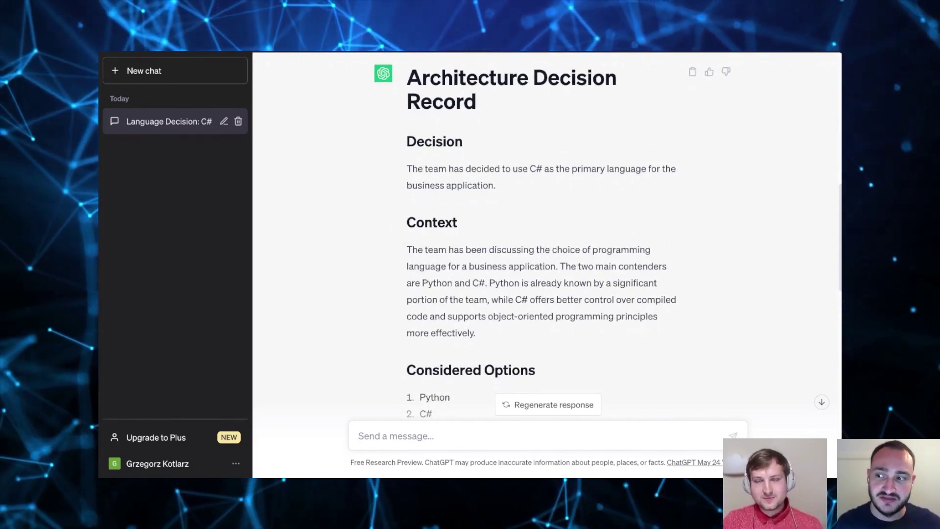
scroll(547, 235, "down", 6)
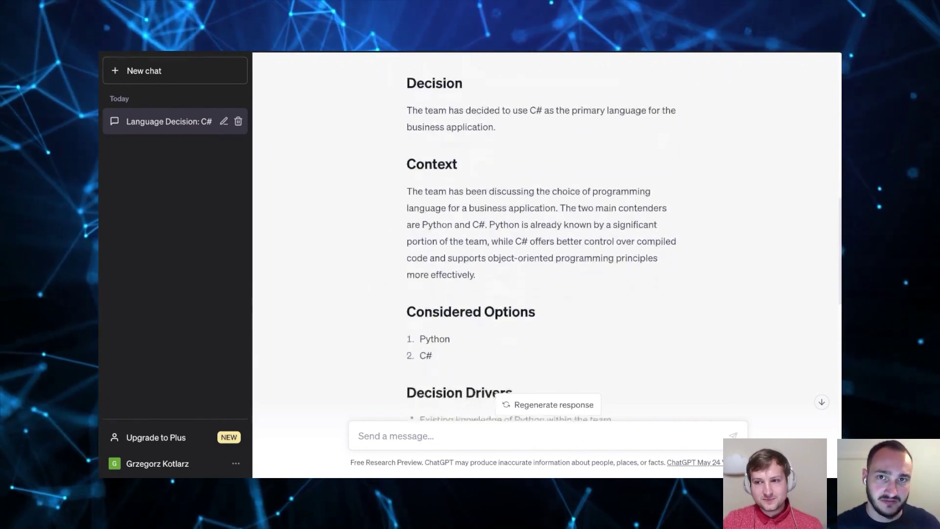
Skim the generated record's Decision Drivers, Decision Outcome and Consequences, and return to its title
scroll(547, 235, "down", 1)
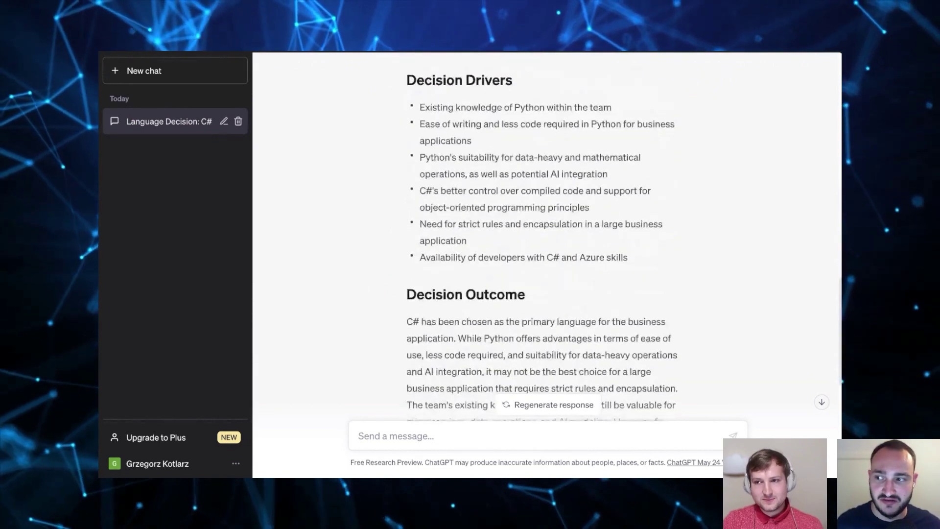
scroll(547, 235, "down", 5)
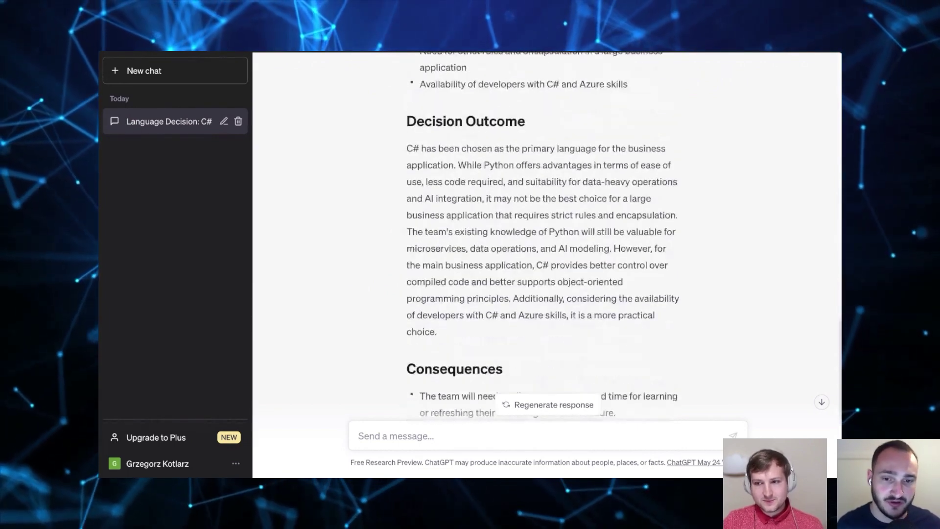
scroll(547, 235, "down", 2)
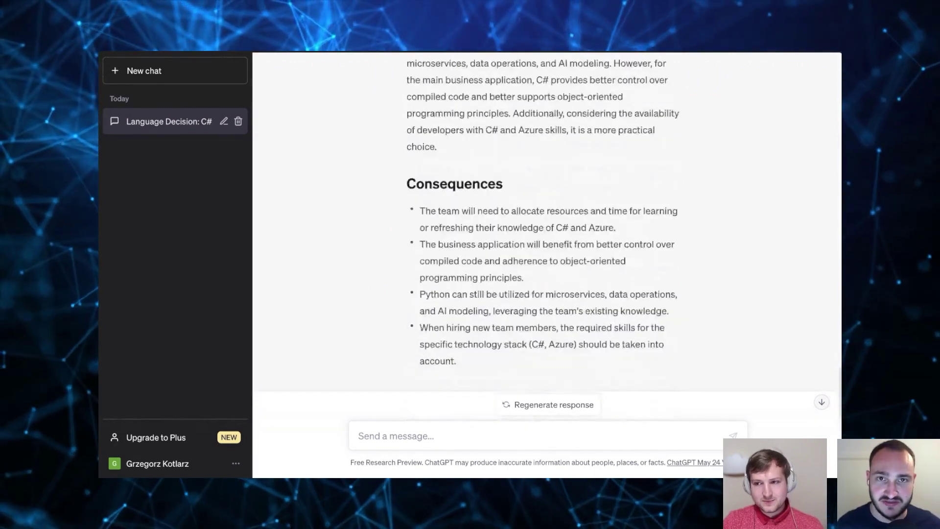
scroll(300, 336, "up", 4)
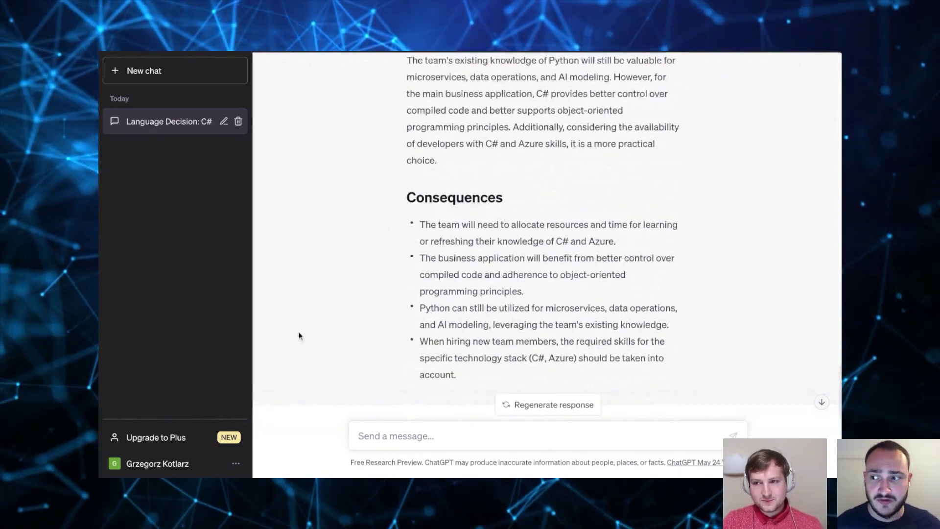
scroll(547, 235, "up", 9)
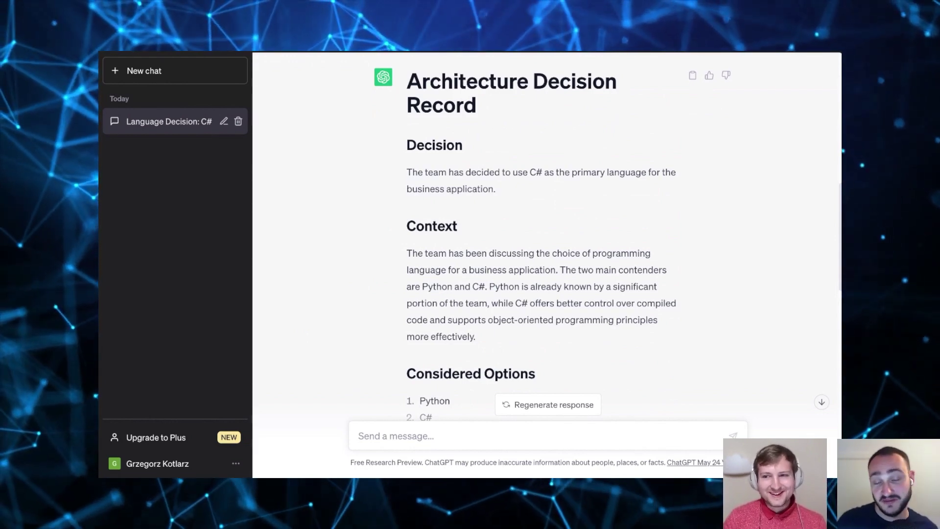
Examine the record's Context, Considered Options and Decision Drivers for Python and C#
scroll(361, 266, "down", 3)
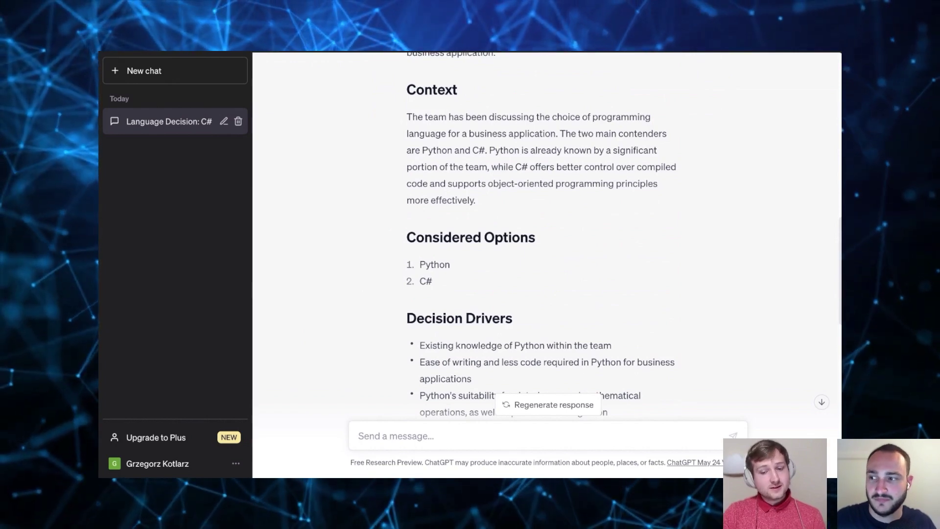
scroll(351, 286, "down", 3)
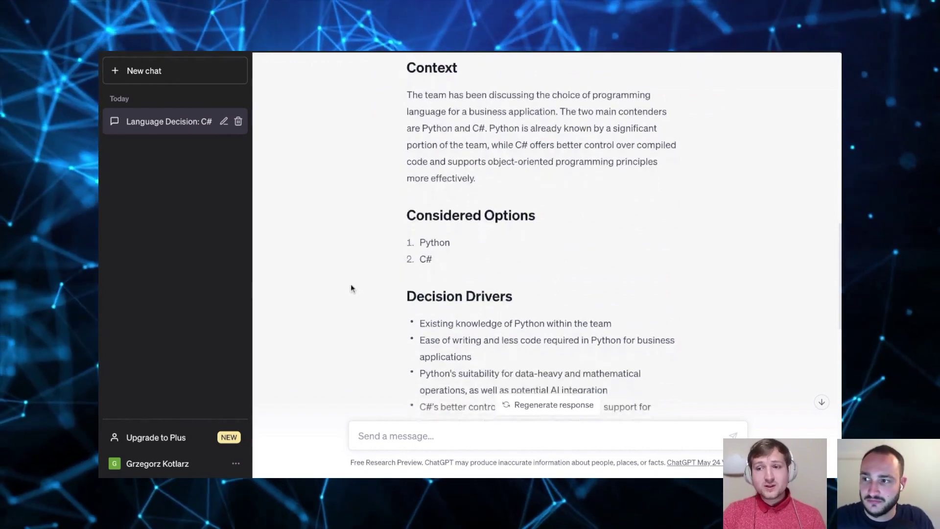
scroll(546, 235, "down", 2)
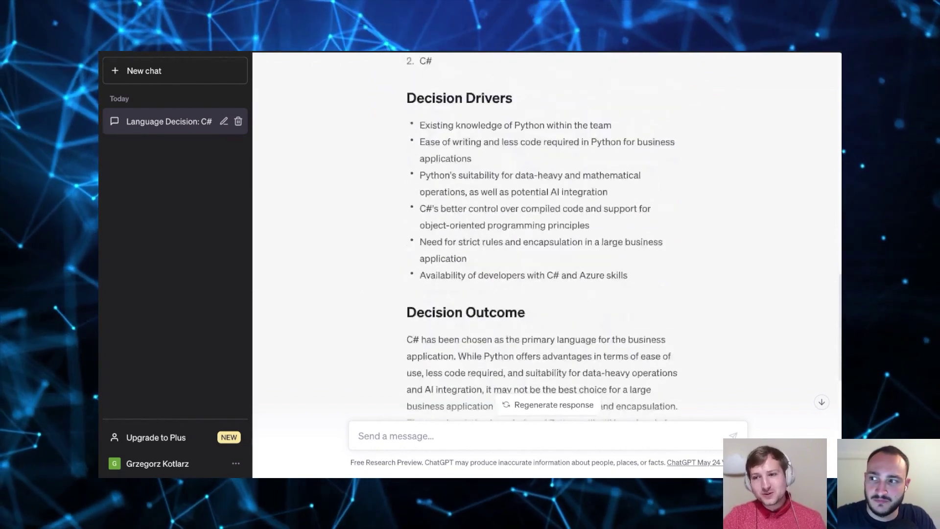
scroll(546, 235, "down", 1)
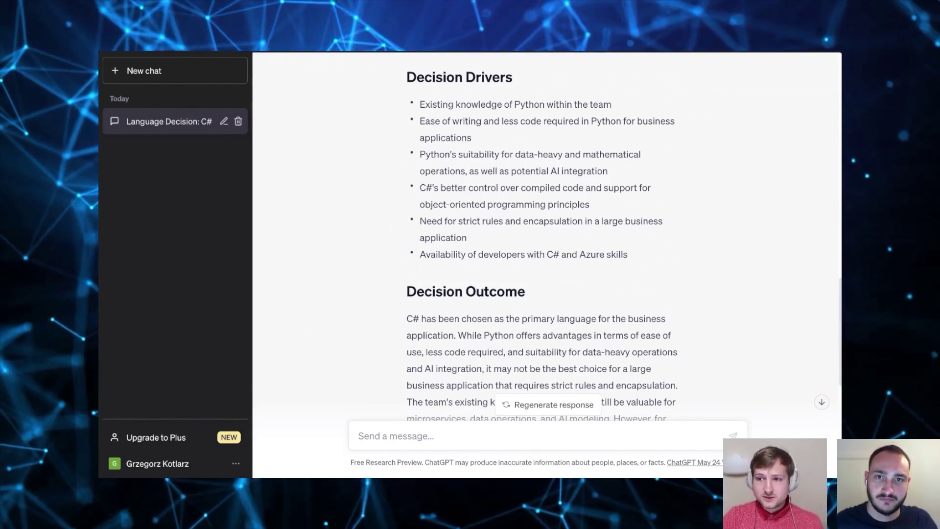
scroll(542, 235, "down", 1)
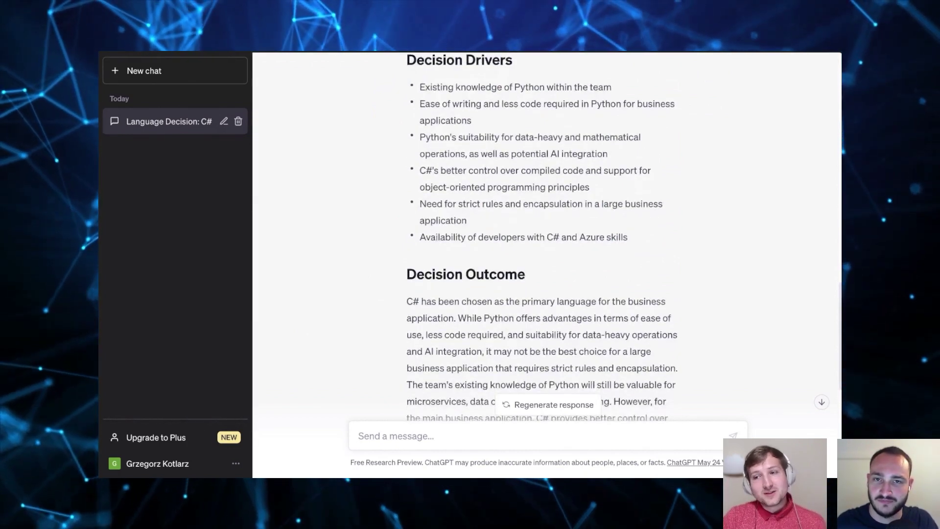
scroll(542, 235, "down", 1)
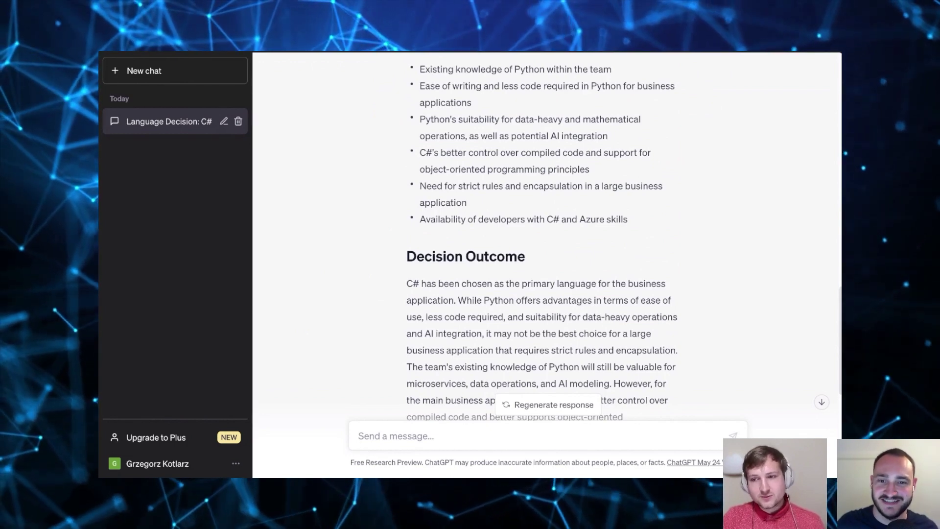
scroll(542, 234, "down", 2)
scroll(542, 235, "up", 4)
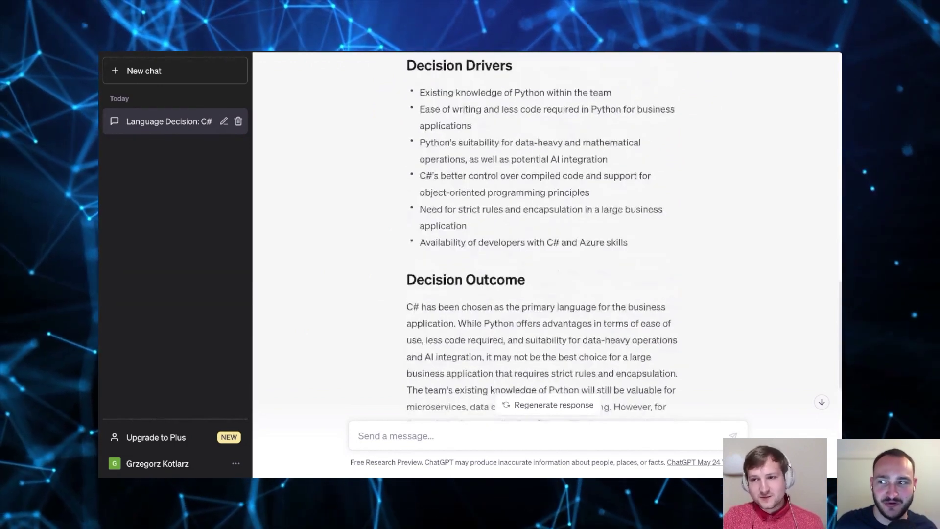
scroll(542, 235, "down", 1)
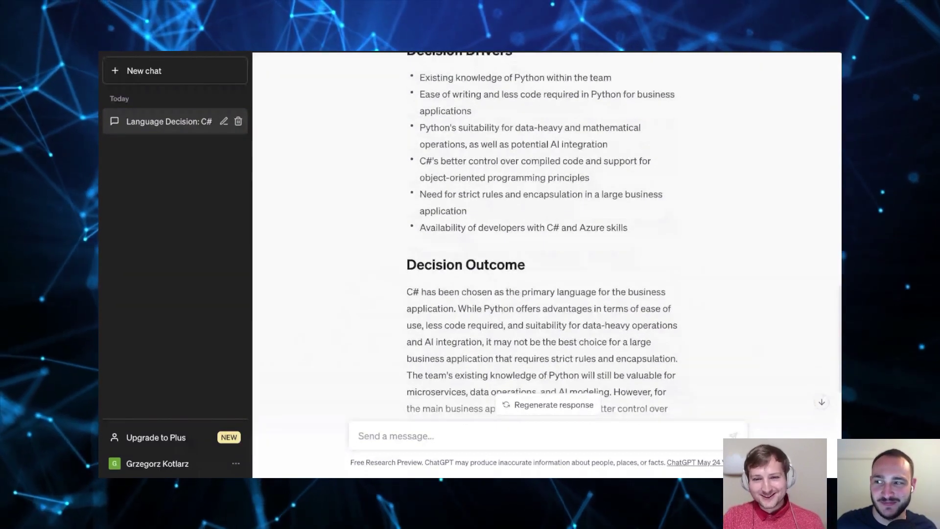
scroll(542, 235, "down", 2)
Read the Decision Outcome paragraph that justifies C# as the primary language for the business application
scroll(542, 235, "down", 1)
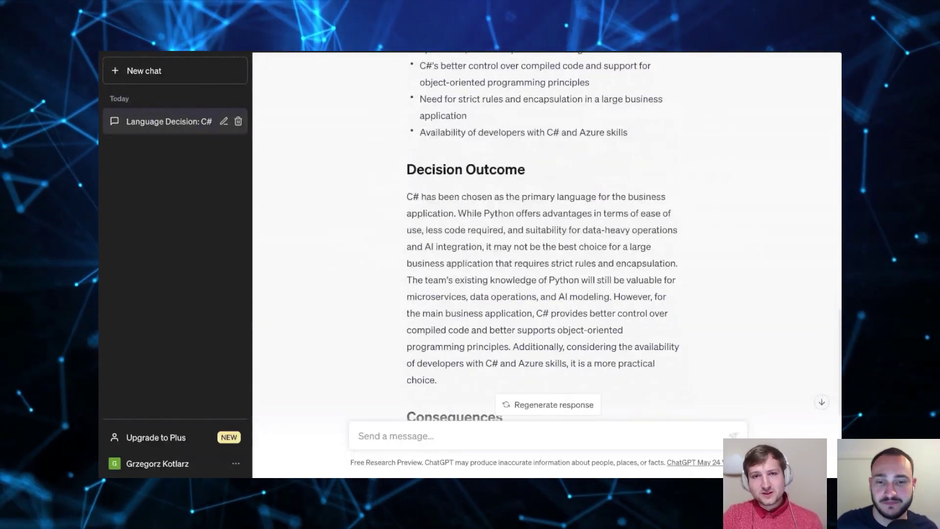
scroll(542, 235, "down", 1)
scroll(541, 235, "down", 1)
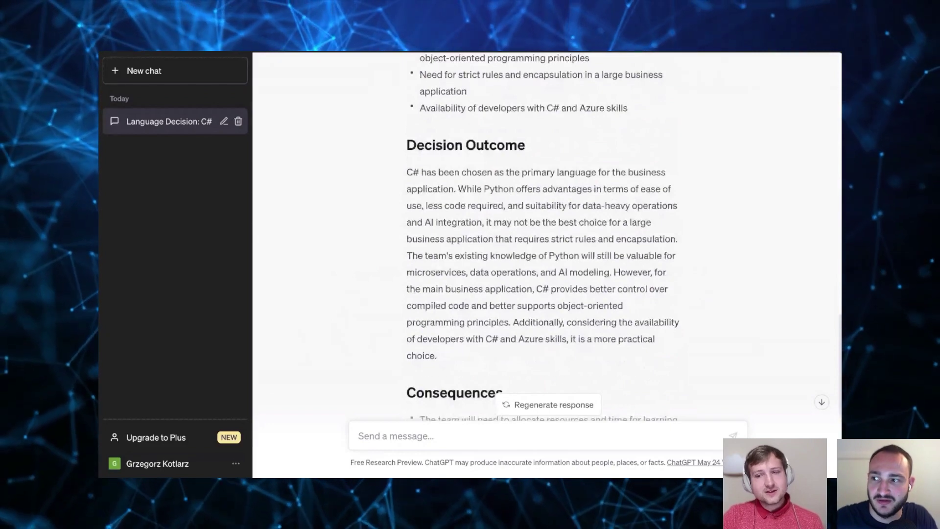
scroll(542, 235, "down", 2)
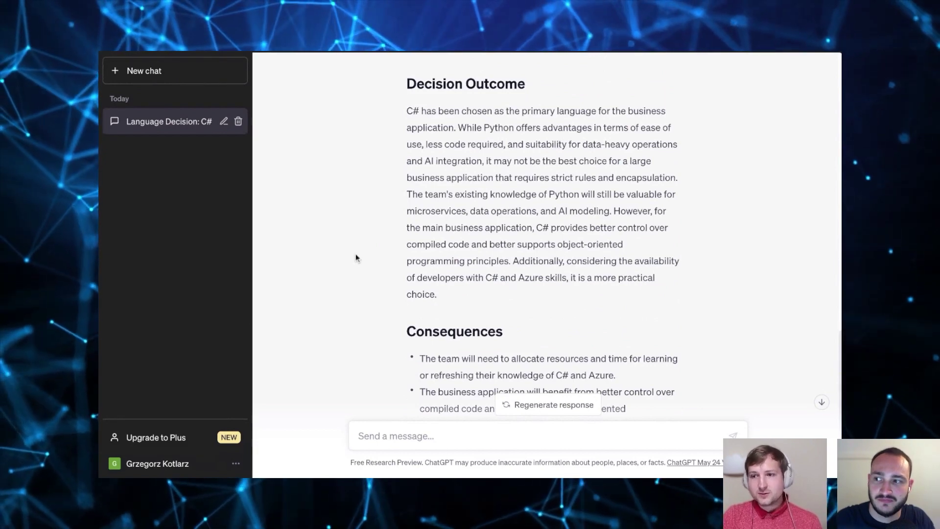
scroll(355, 254, "down", 1)
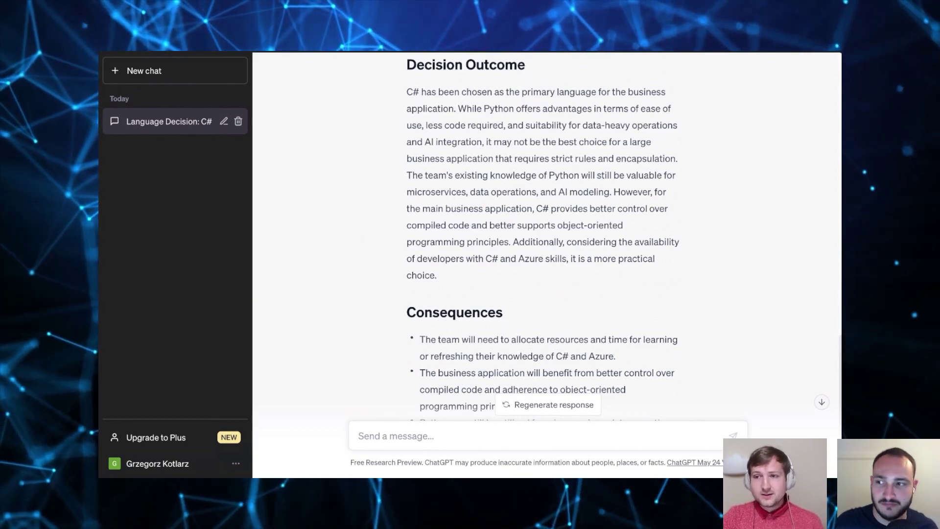
scroll(543, 235, "down", 1)
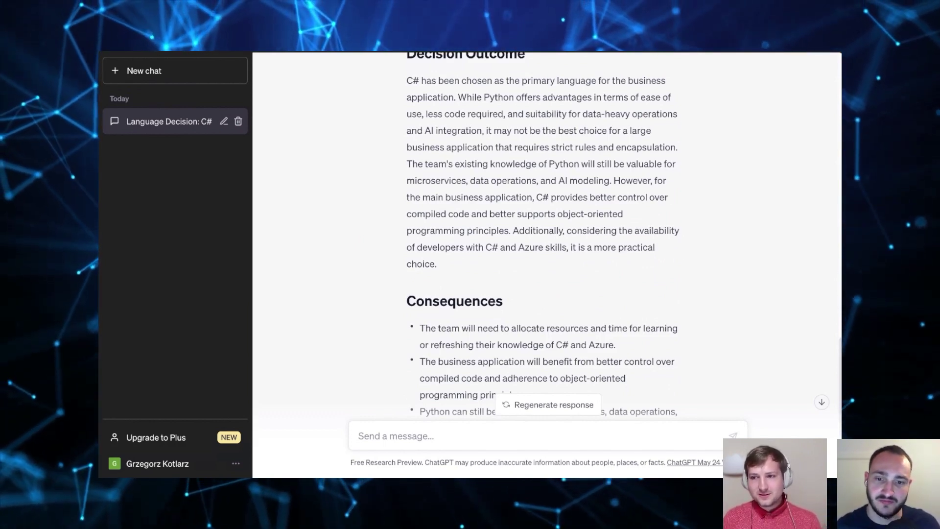
scroll(349, 224, "down", 1)
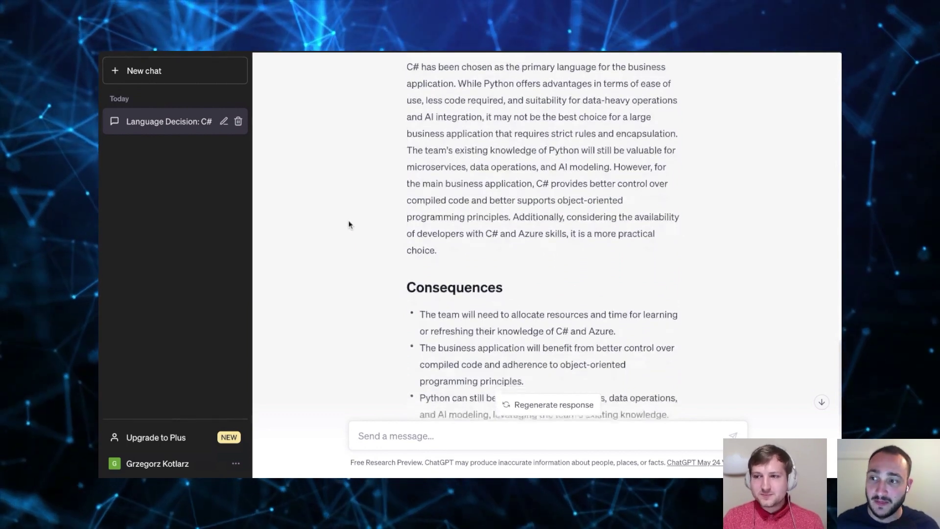
scroll(352, 228, "down", 2)
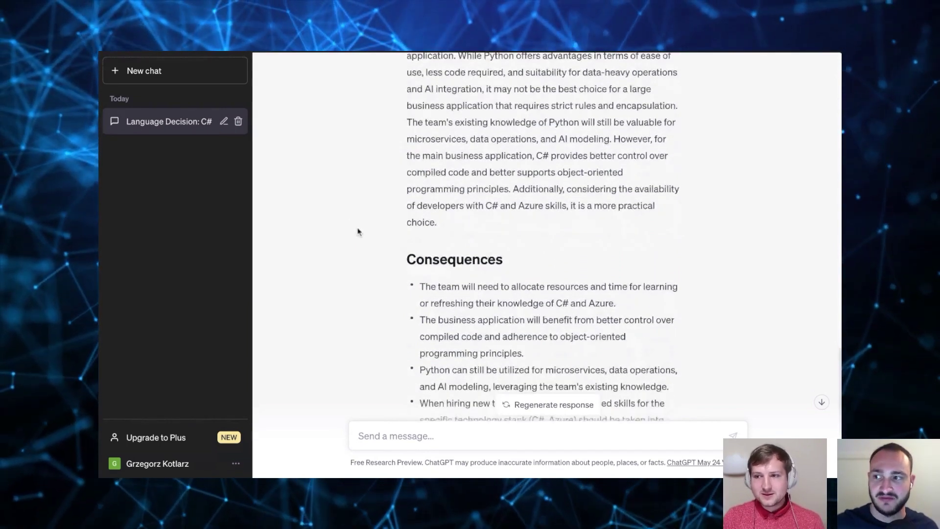
scroll(367, 225, "down", 1)
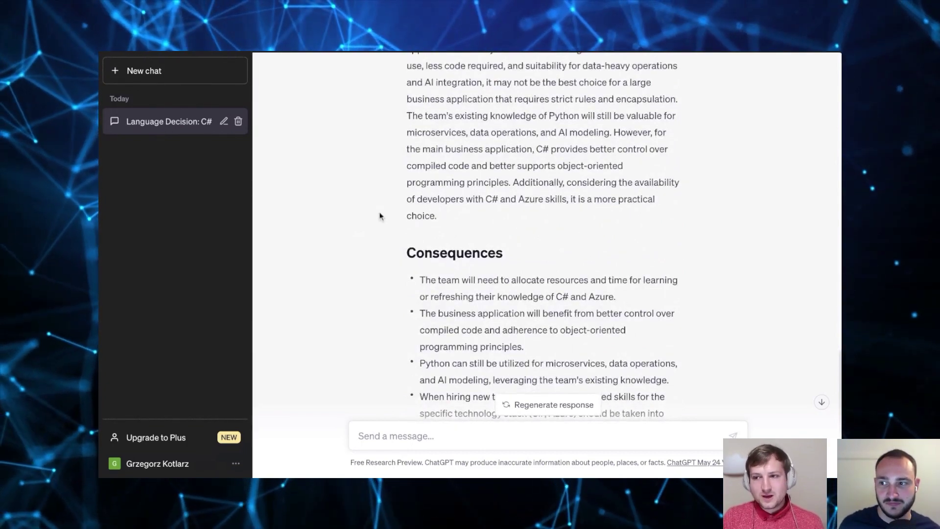
Review the Consequences list at the end of the generated record
scroll(383, 203, "down", 1)
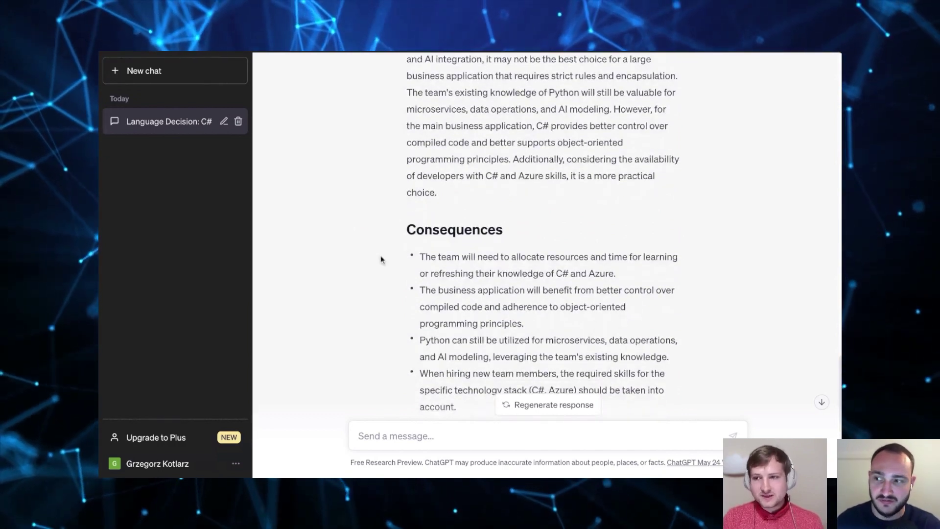
scroll(380, 254, "down", 1)
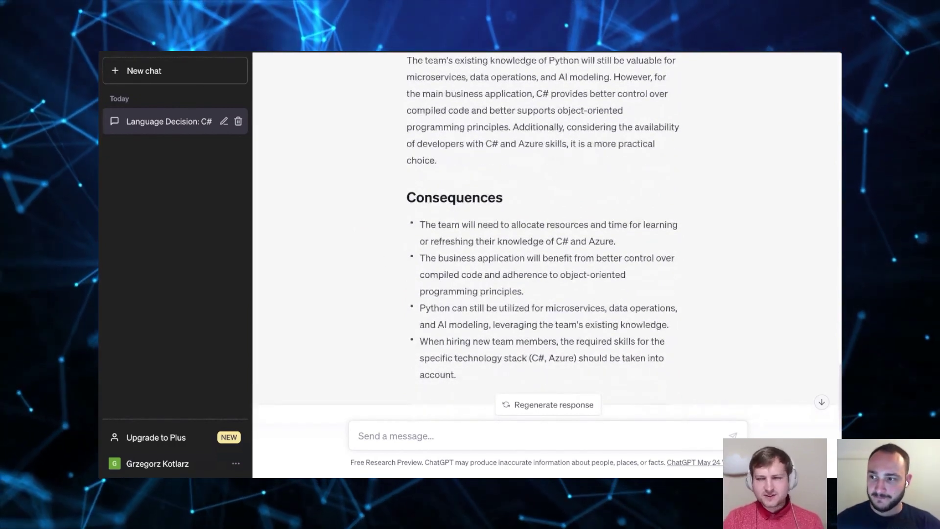
scroll(370, 198, "up", 2)
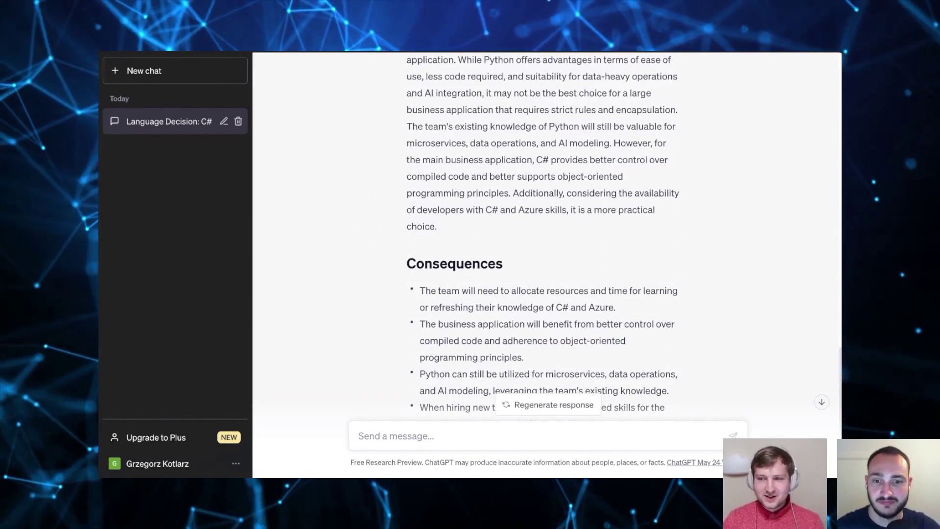
scroll(372, 218, "down", 1)
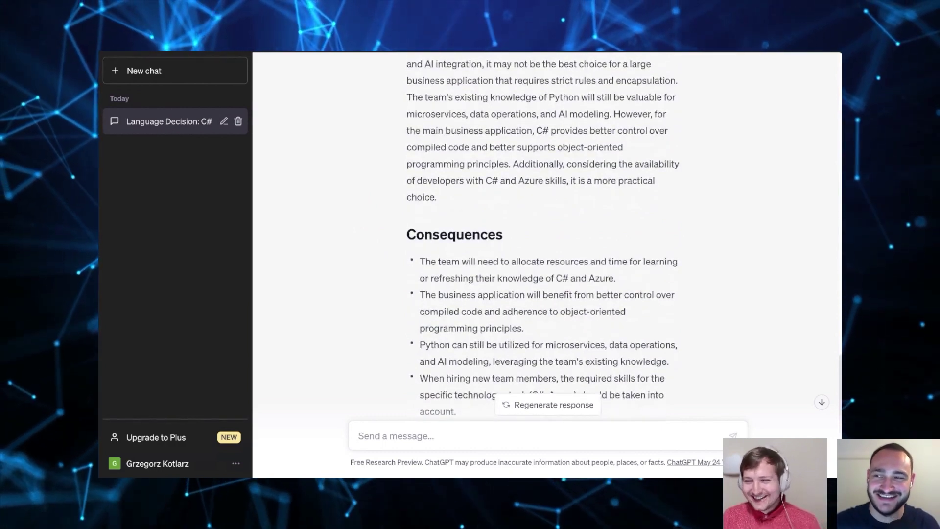
scroll(373, 257, "down", 1)
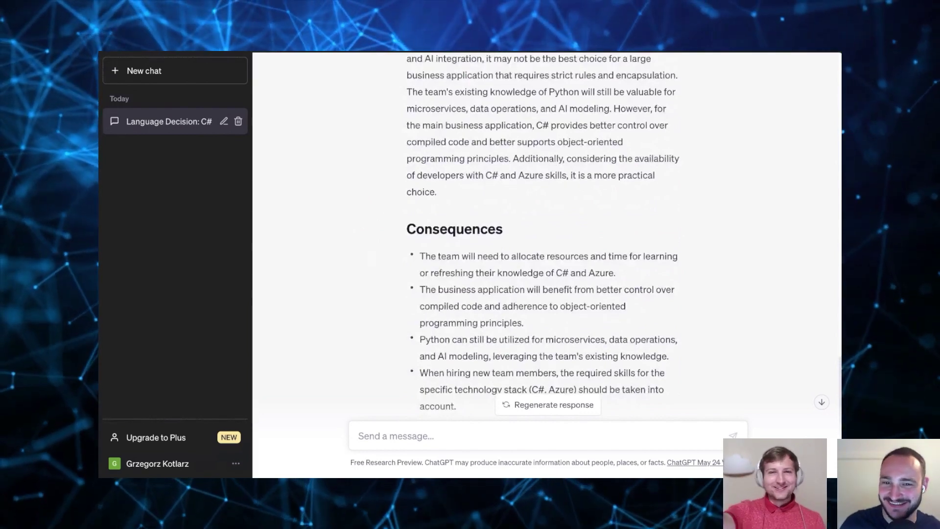
scroll(391, 280, "down", 1)
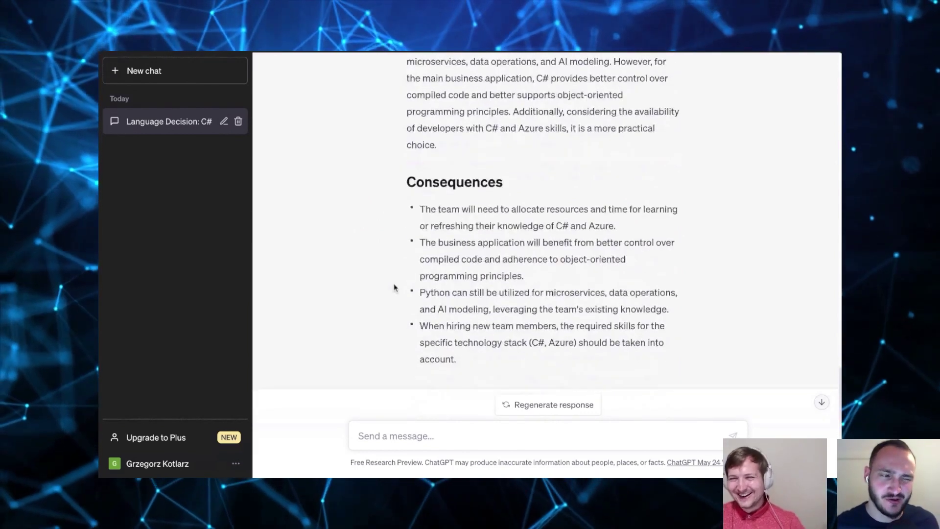
scroll(395, 288, "down", 1)
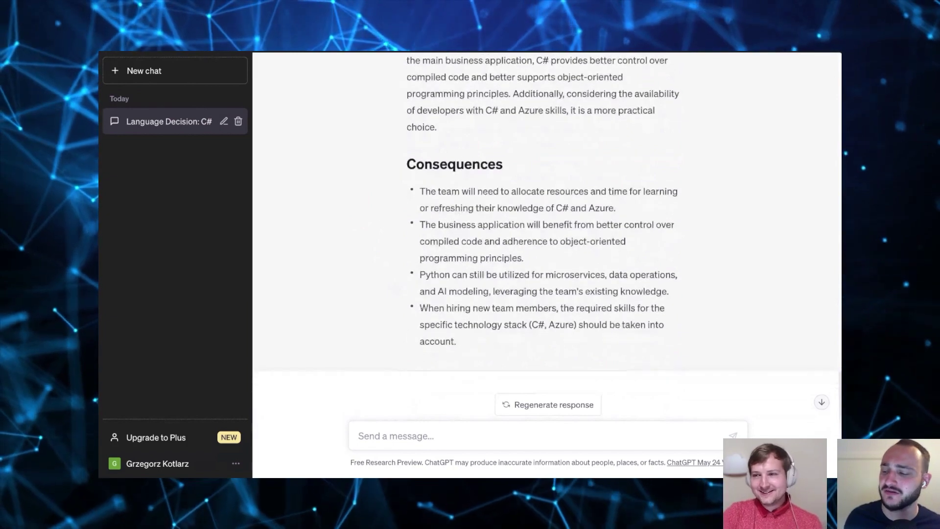
scroll(383, 305, "down", 1)
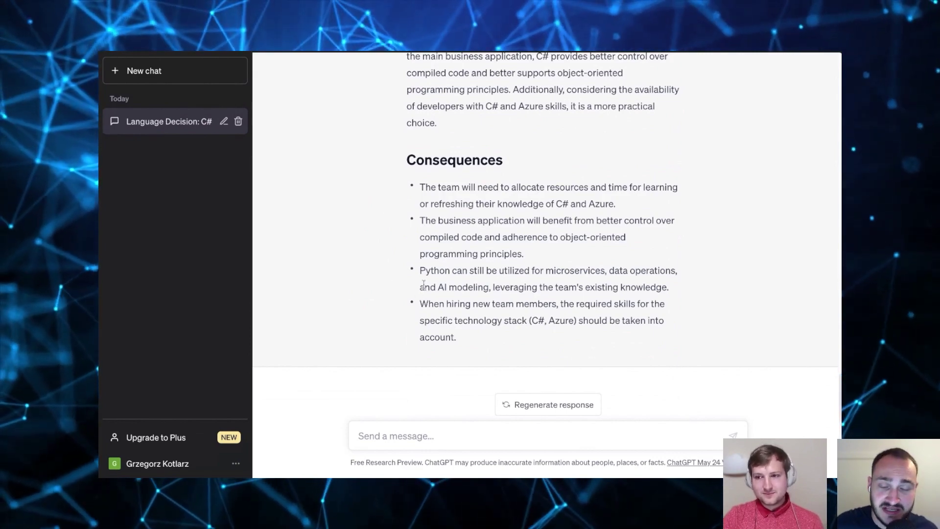
Select and copy the entire Architecture Decision Record, from its title through the last consequence
key("ctrl+a")
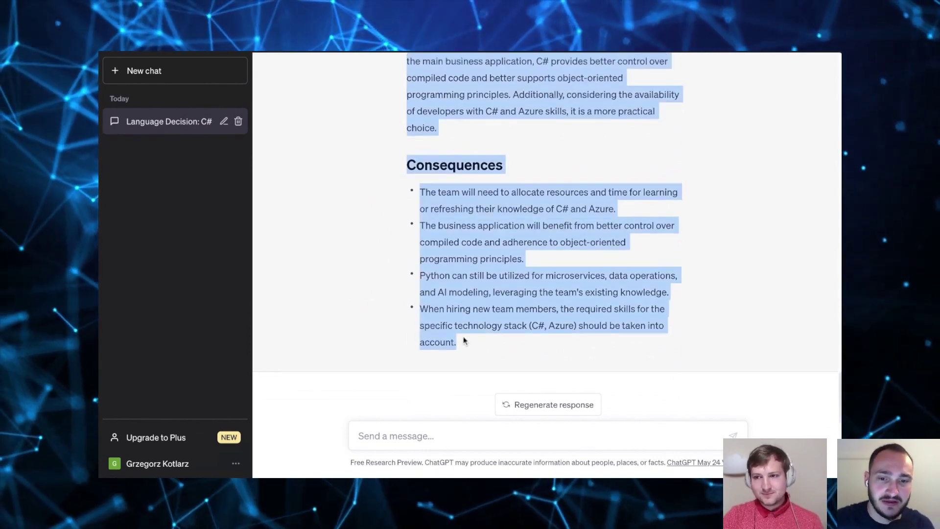
scroll(463, 338, "up", 10)
scroll(463, 336, "up", 6)
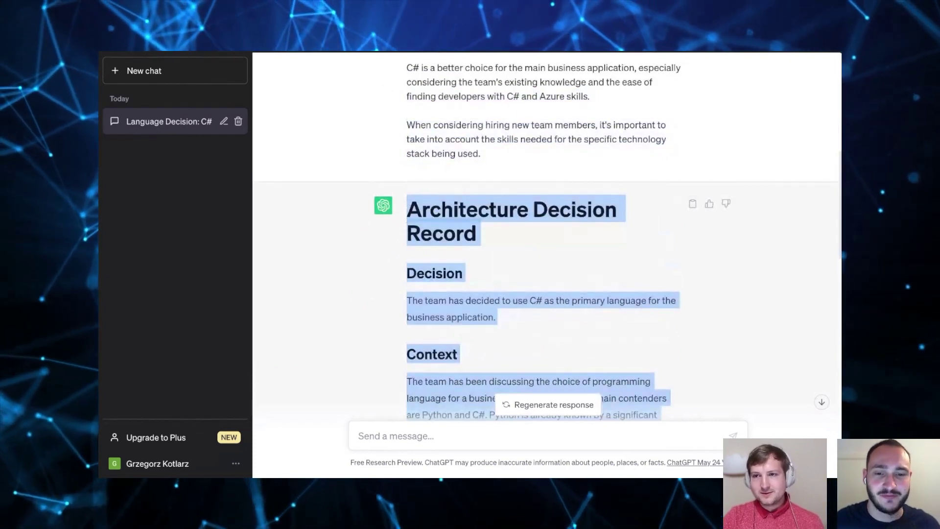
Switch to Notion, paste the copied record into the body of the "Which programming language to use?" page, and look it over
left_click(414, 53)
left_click(397, 189)
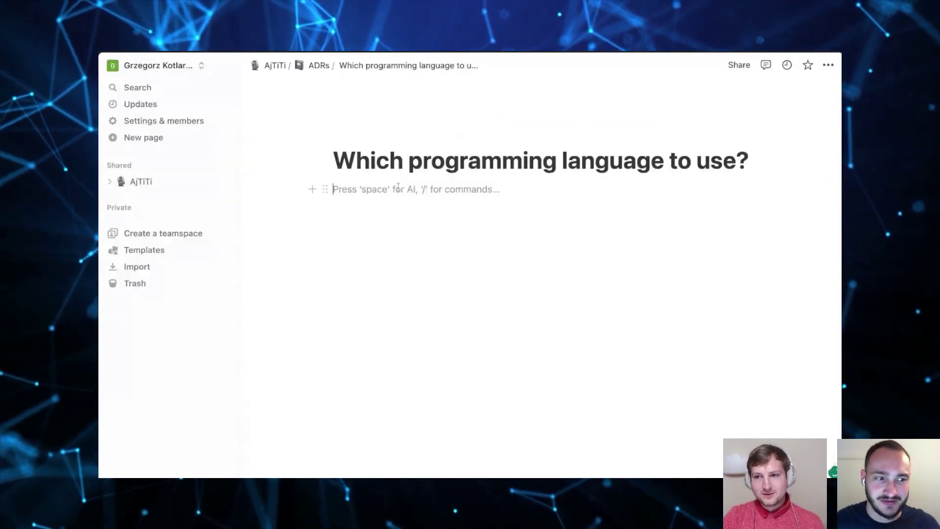
key("ctrl+v")
scroll(471, 253, "down", 5)
scroll(472, 247, "up", 5)
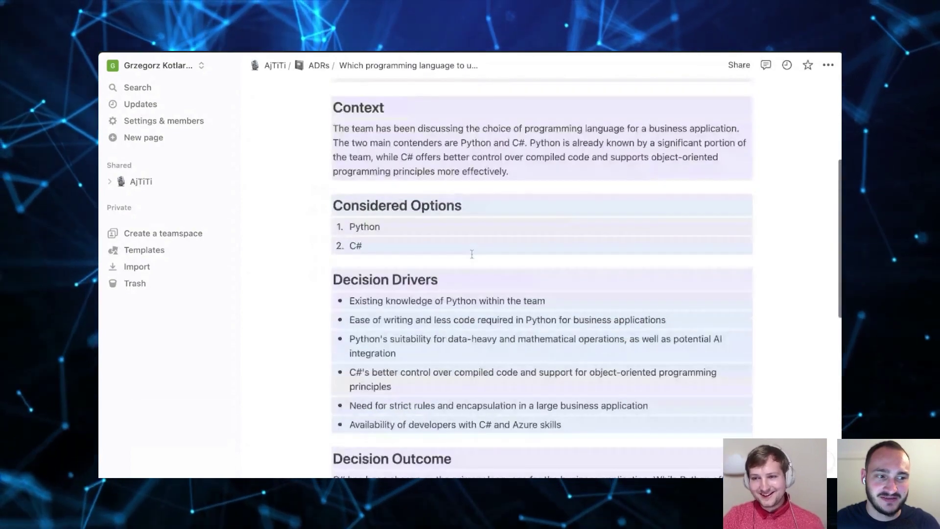
Switch to ChatGPT and, below the generated decision record, send the message "Can you do it in markdown?"
left_click(484, 52)
scroll(437, 165, "down", 15)
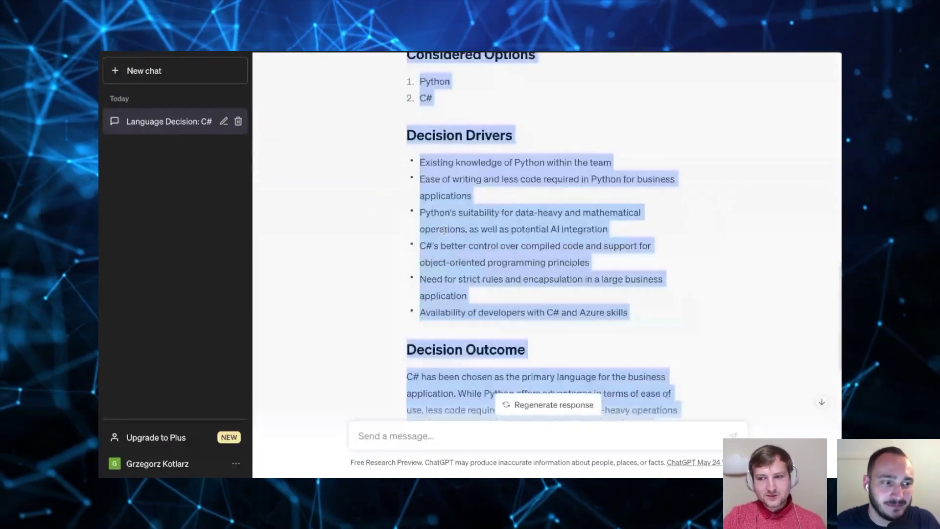
left_click(444, 307)
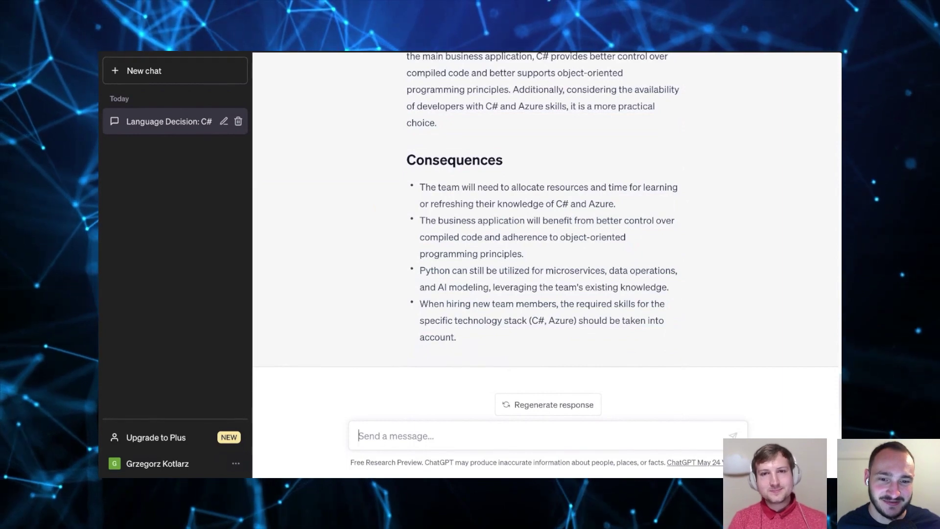
type("C")
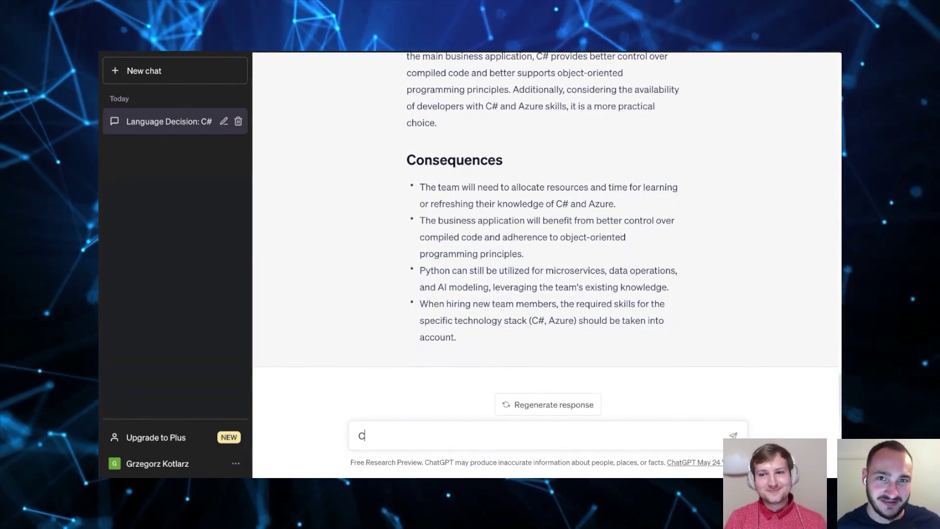
type("an you do it i")
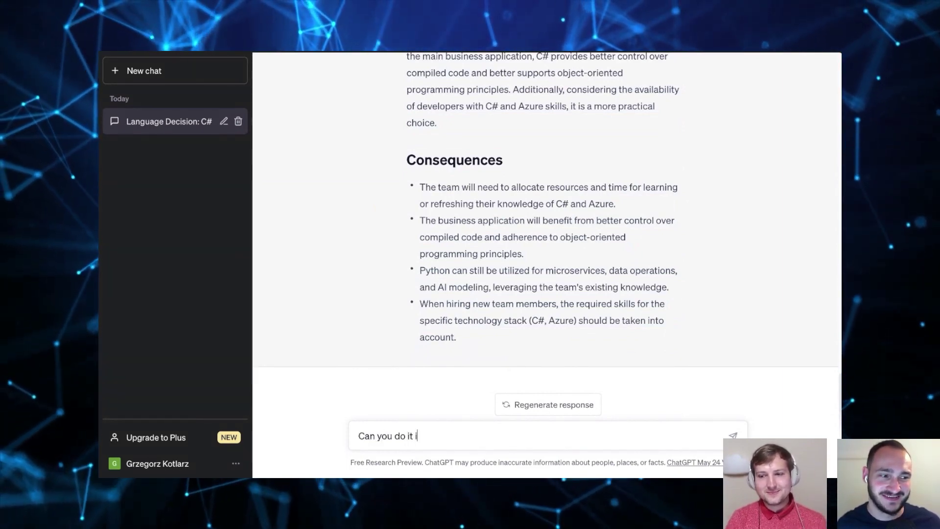
type("n markdown?")
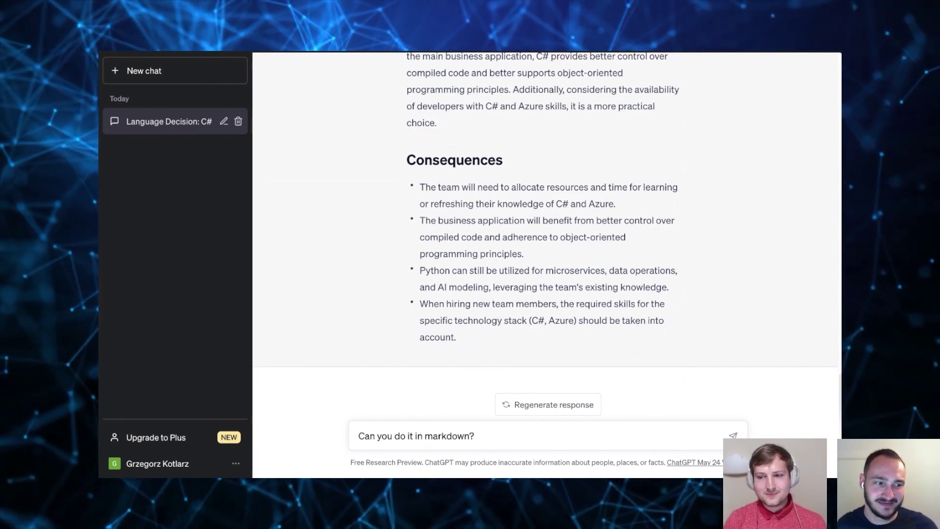
key("Return")
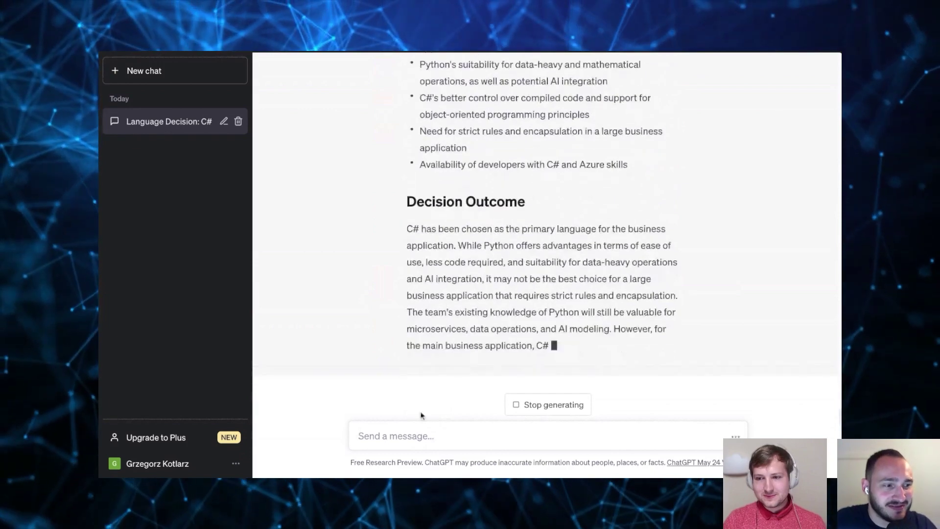
Send the follow-up "The markdown I can copy and paste to my repository" and copy the generated markdown code block
left_click(411, 430)
type("m")
key("BackSpace")
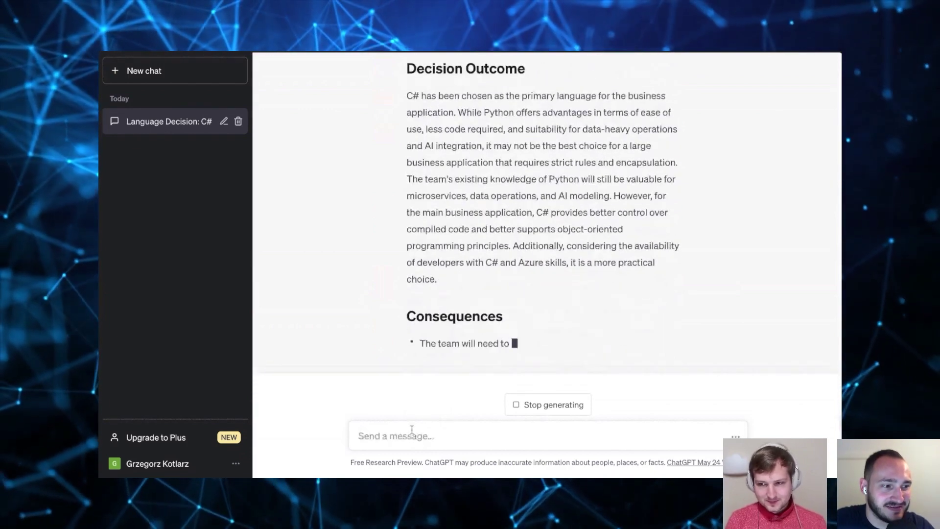
type("The markdown I")
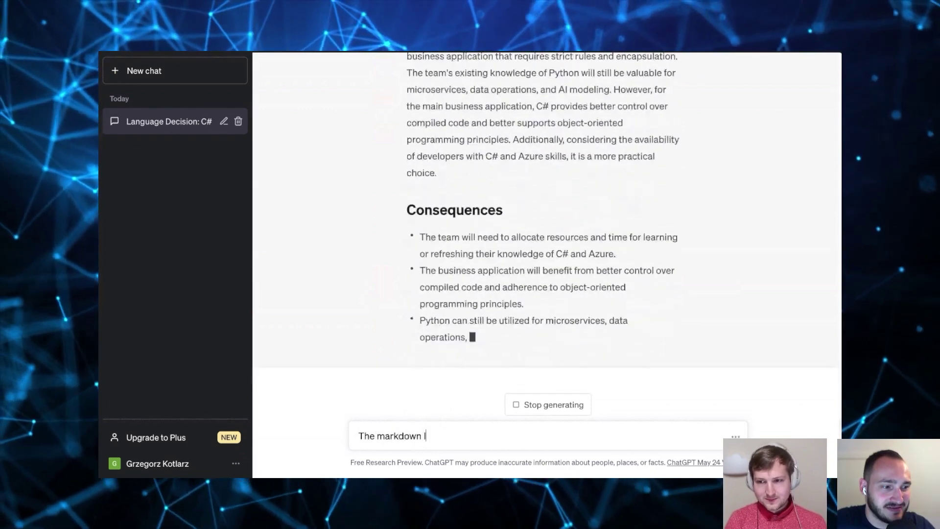
type(" can copy and paste to my repository")
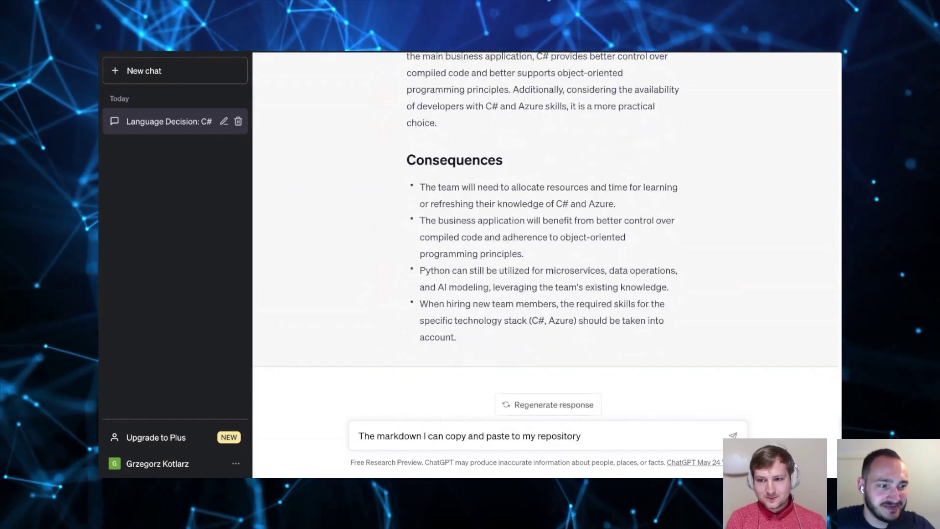
key("Return")
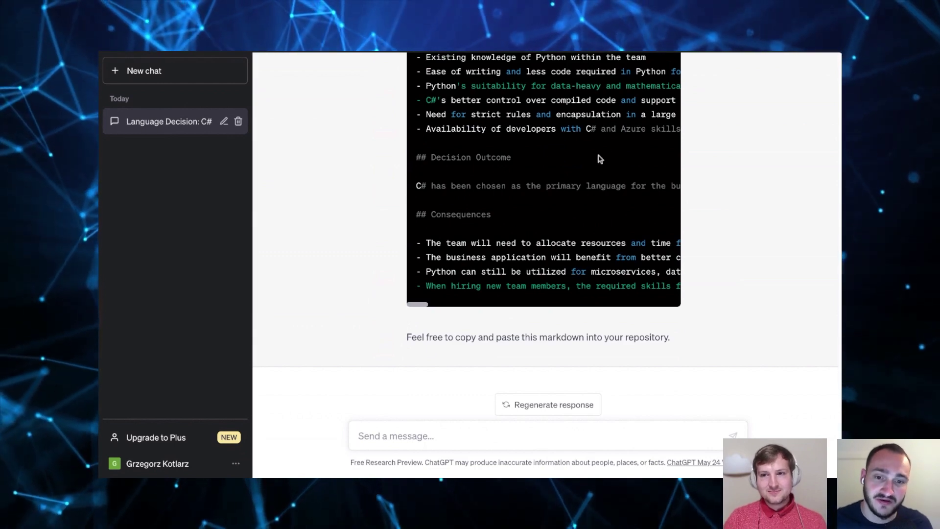
scroll(558, 98, "up", 8)
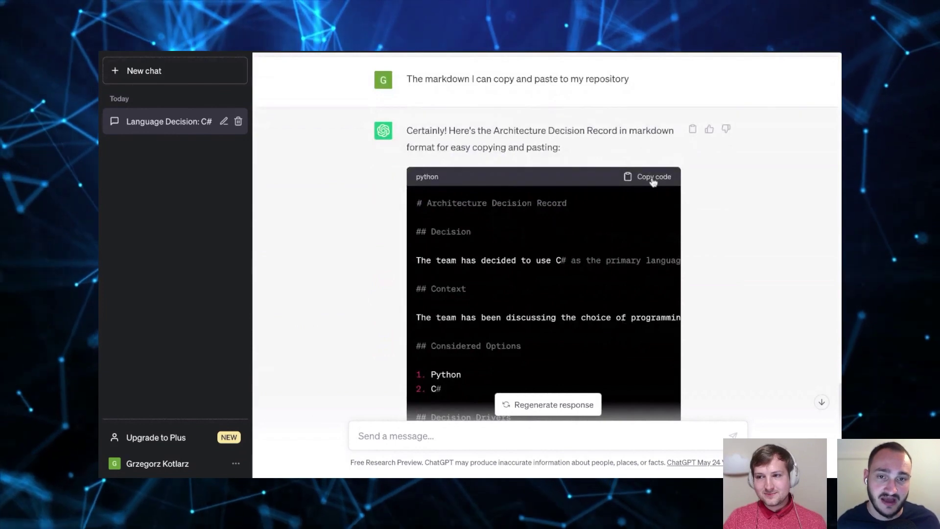
left_click(653, 181)
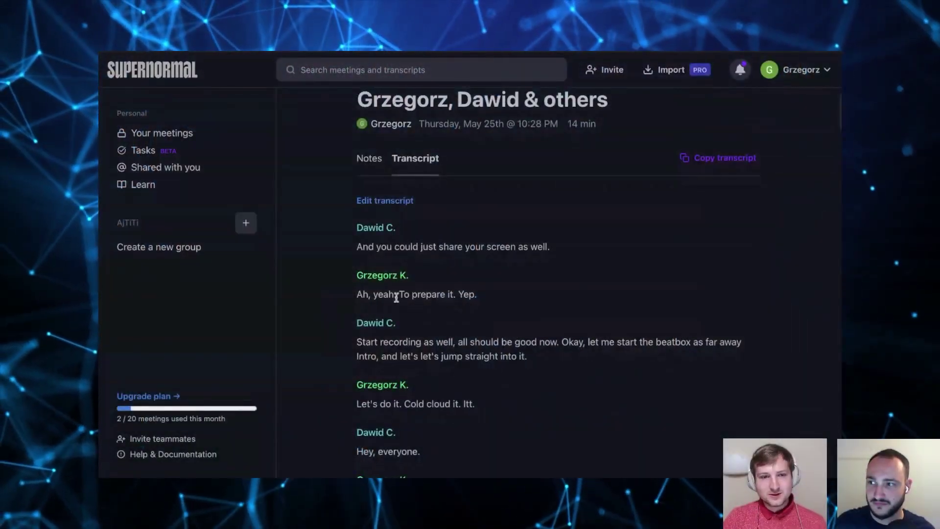
Skim the Supernormal meeting transcript from its opening to the closing decision, and go back over the Python versus C# arguments
scroll(396, 297, "down", 1)
scroll(385, 361, "down", 10)
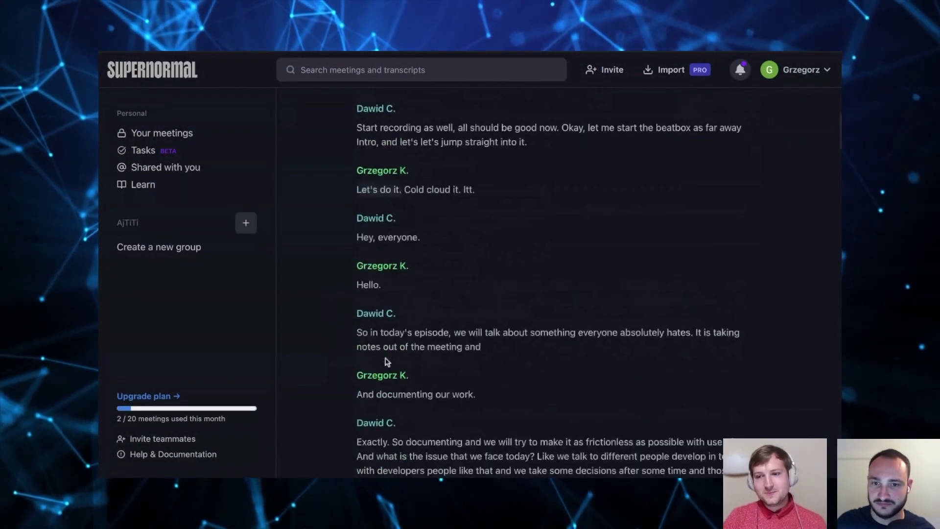
scroll(386, 361, "down", 1)
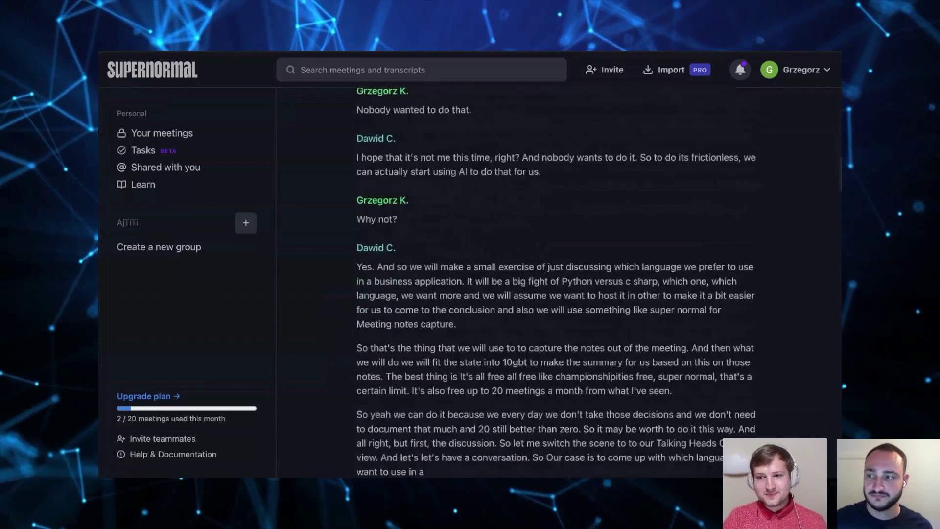
scroll(555, 281, "down", 15)
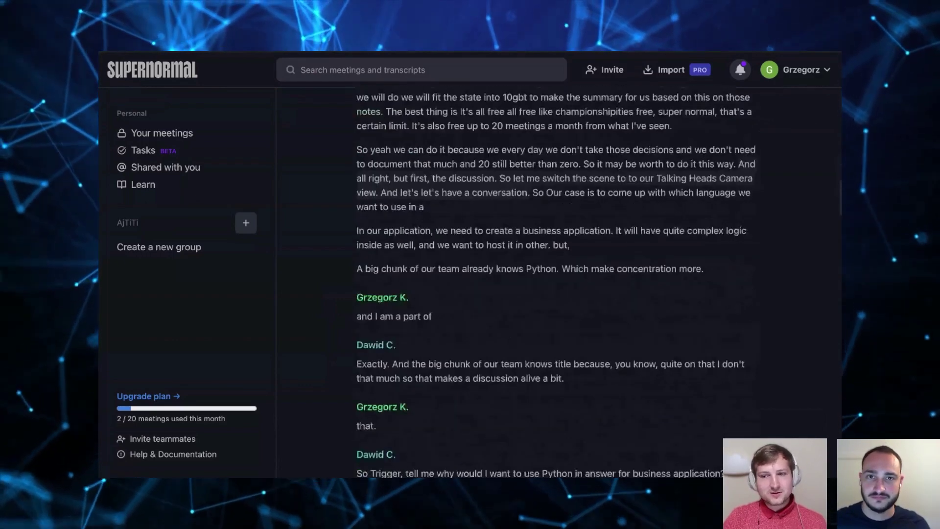
scroll(556, 281, "down", 15)
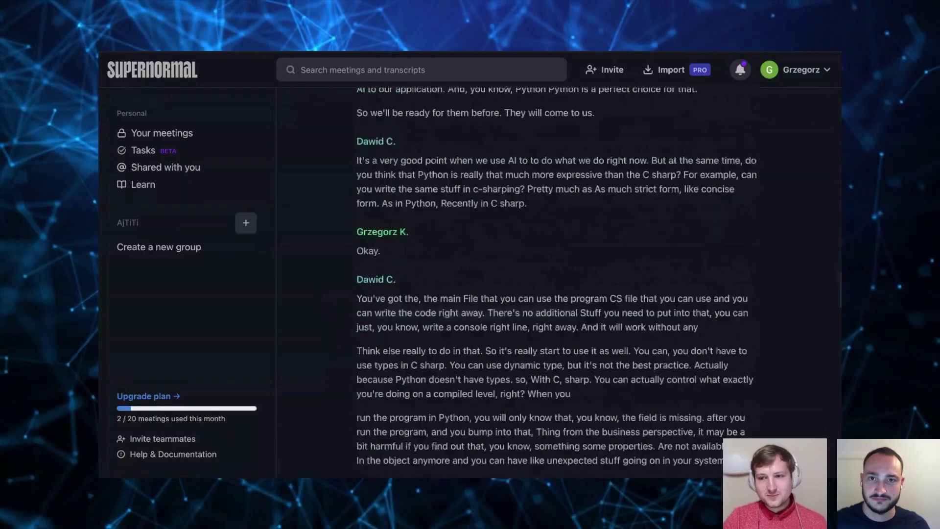
scroll(555, 281, "down", 15)
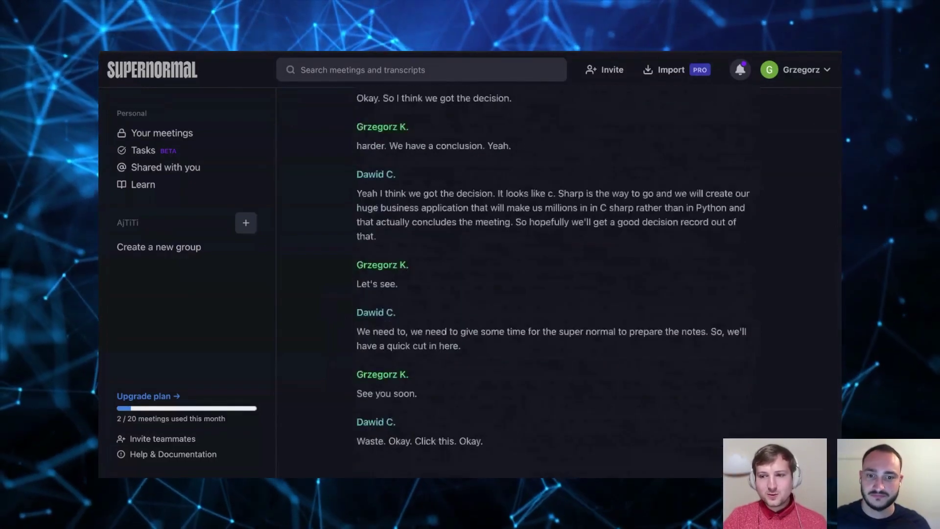
scroll(430, 288, "up", 2)
scroll(430, 288, "up", 3)
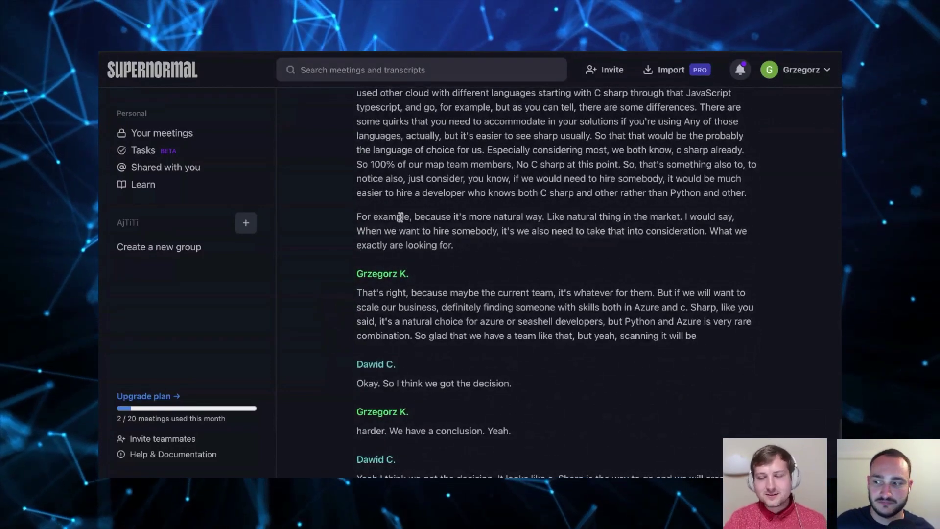
scroll(400, 218, "up", 5)
scroll(400, 218, "up", 5)
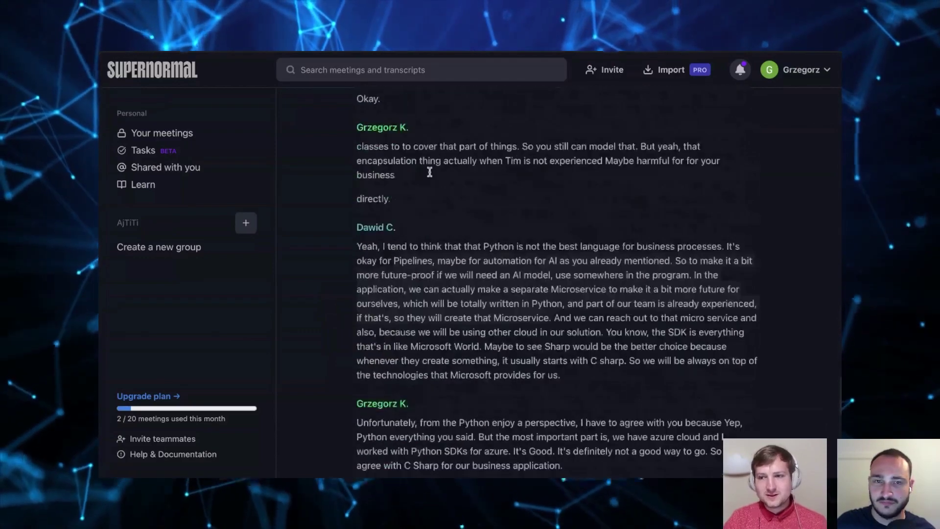